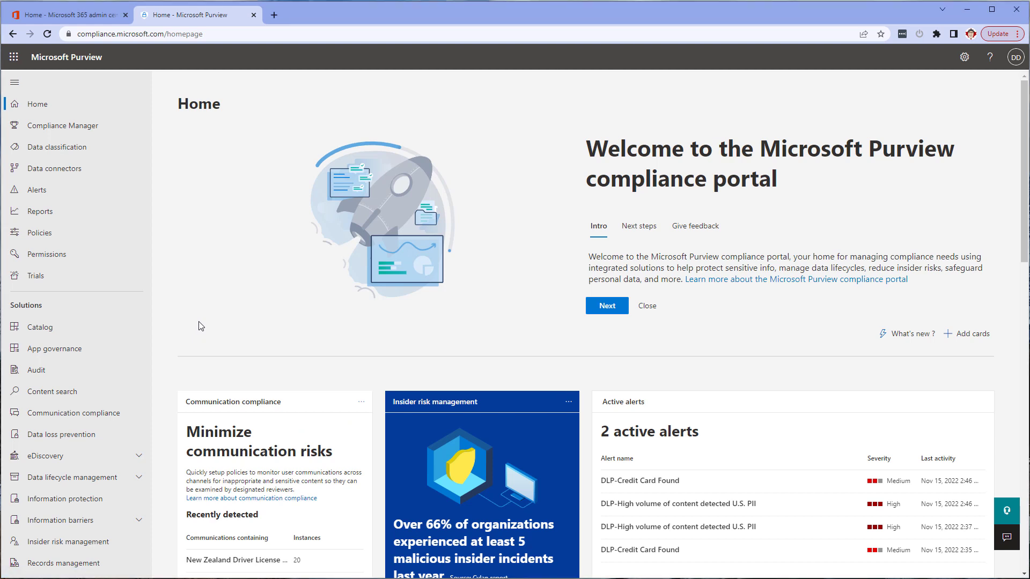
Start a new event type named 'Project Lifecycle' from the Records management event types list.
{"action": "left_click", "coordinate": [74, 563]}
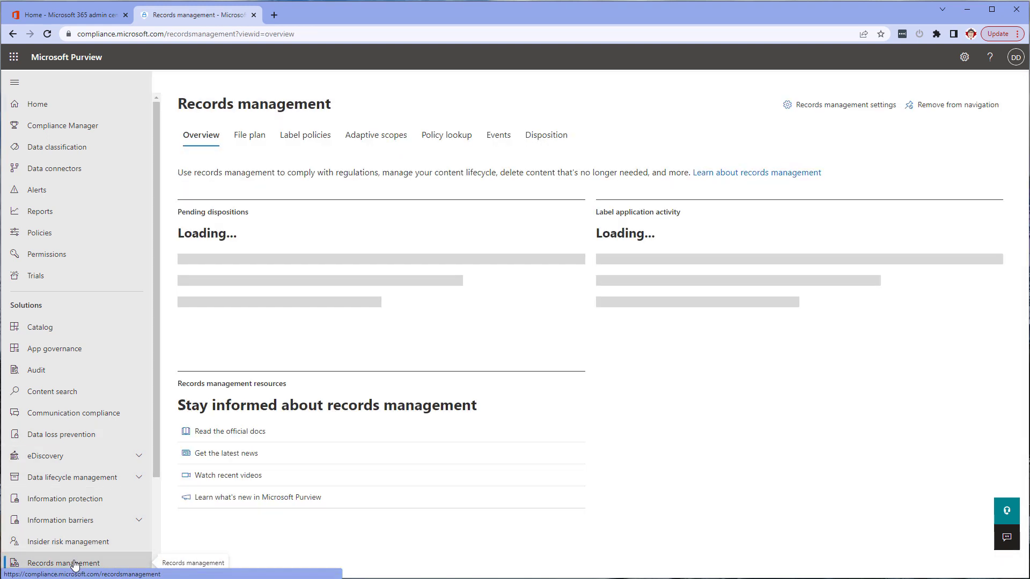
{"action": "left_click", "coordinate": [503, 146]}
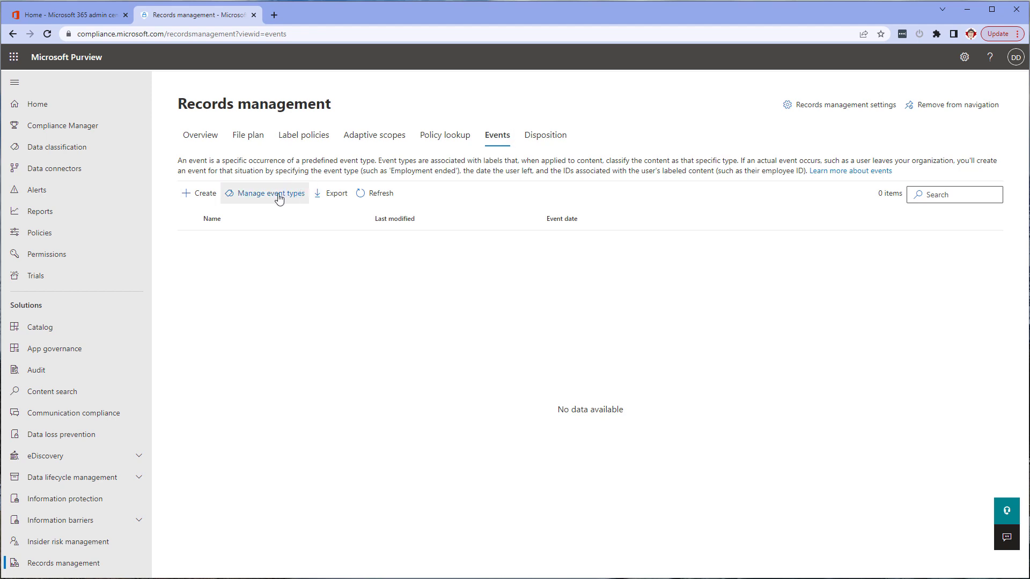
{"action": "left_click", "coordinate": [260, 199]}
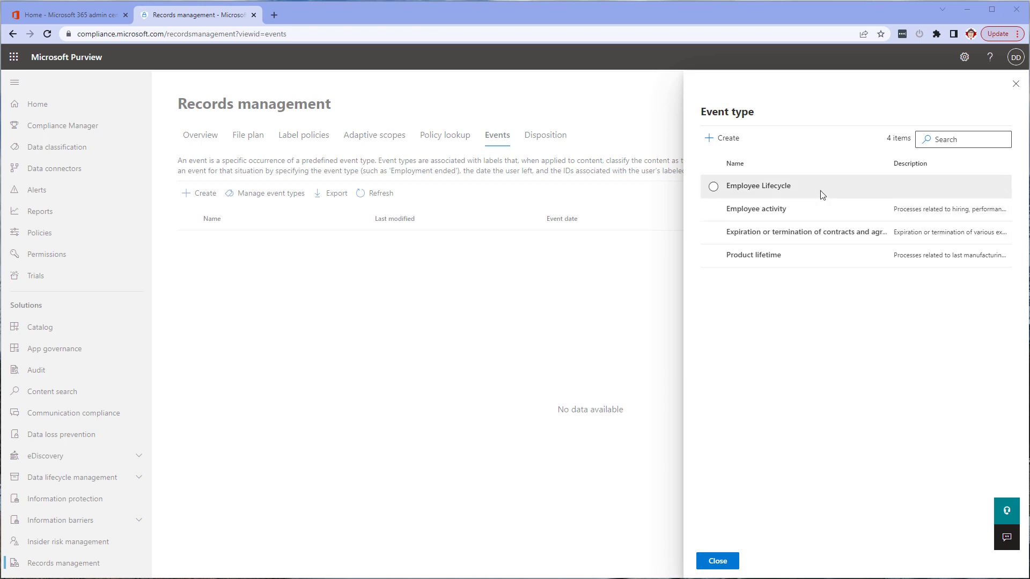
{"action": "left_click", "coordinate": [712, 138]}
{"action": "left_click", "coordinate": [720, 219]}
{"action": "type", "text": "Project Lifecycle"}
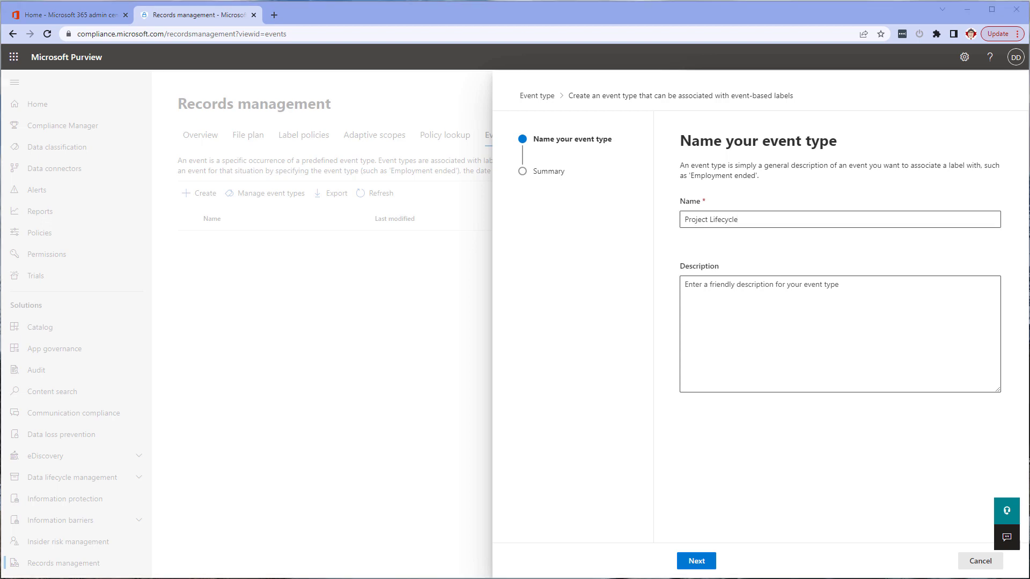
Paste the description covering all project related event labels, submit the event type, and close the list.
{"action": "left_click", "coordinate": [570, 356]}
{"action": "left_click", "coordinate": [745, 306]}
{"action": "type", "text": "This event type includes all project related event labels."}
{"action": "left_click", "coordinate": [706, 562]}
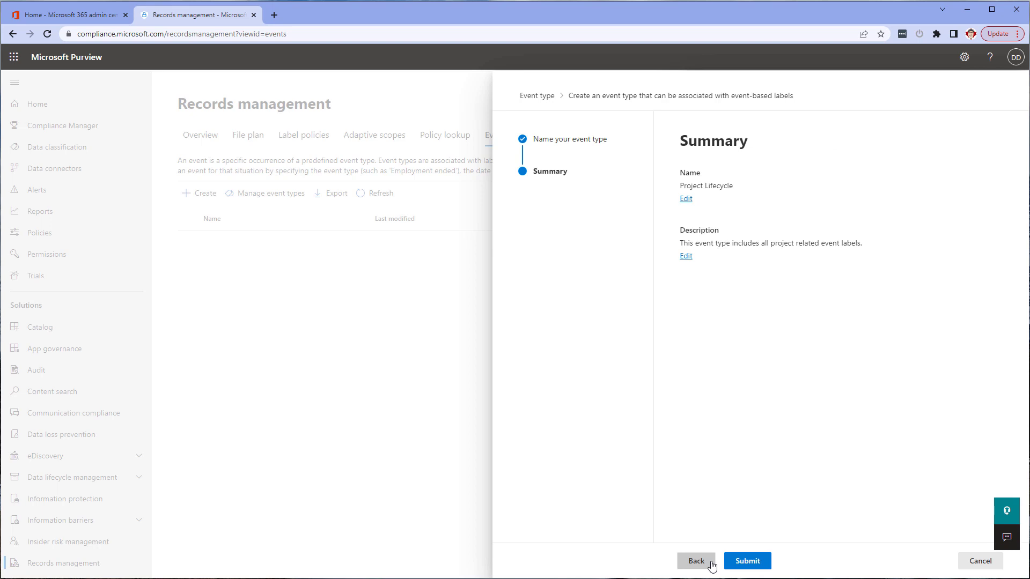
{"action": "left_click", "coordinate": [749, 561]}
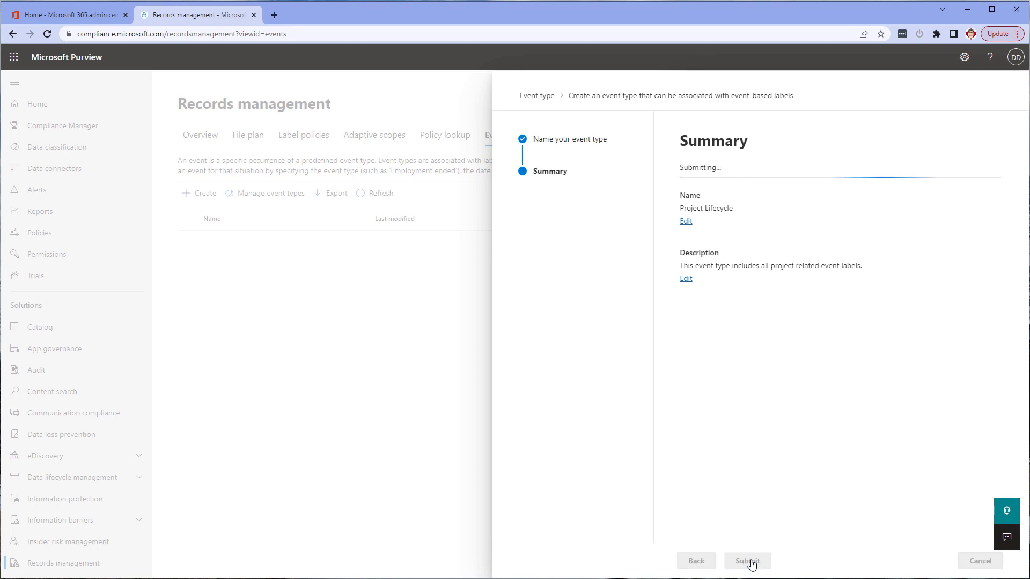
{"action": "left_click", "coordinate": [709, 563]}
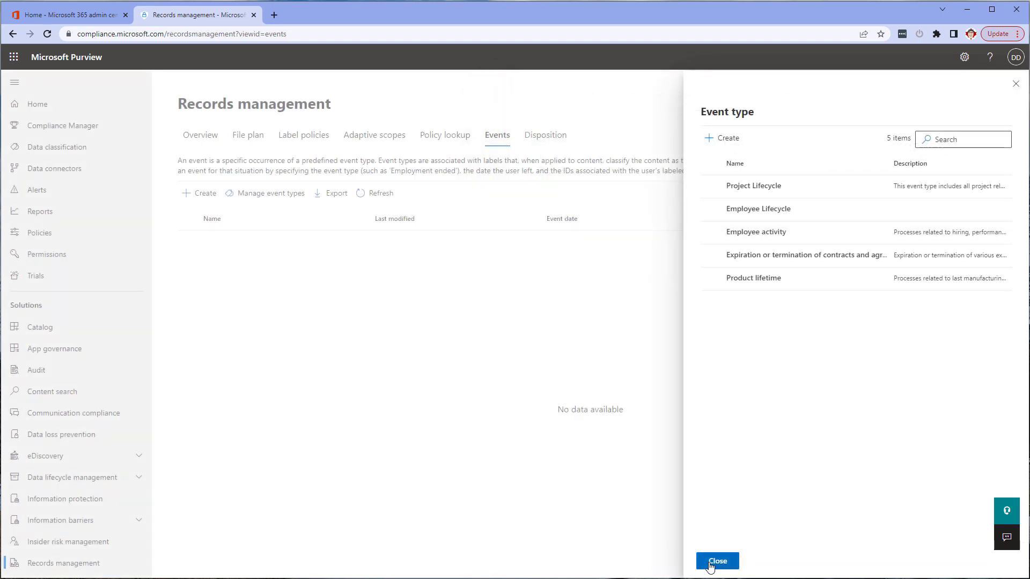
{"action": "left_click", "coordinate": [710, 563]}
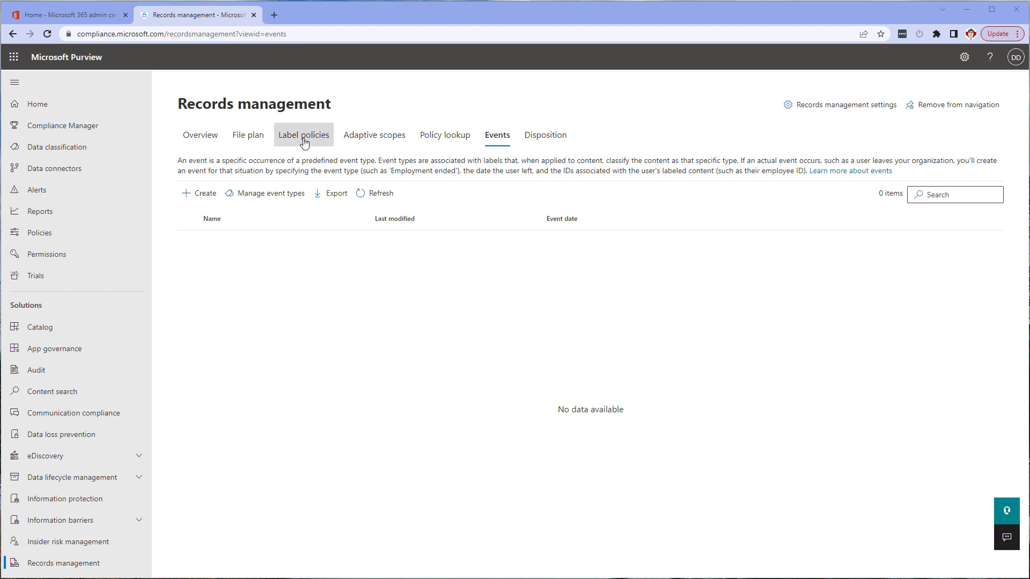
Start a File plan retention label 'Project Requirements' with a user description, reaching Label settings.
{"action": "left_click", "coordinate": [262, 141]}
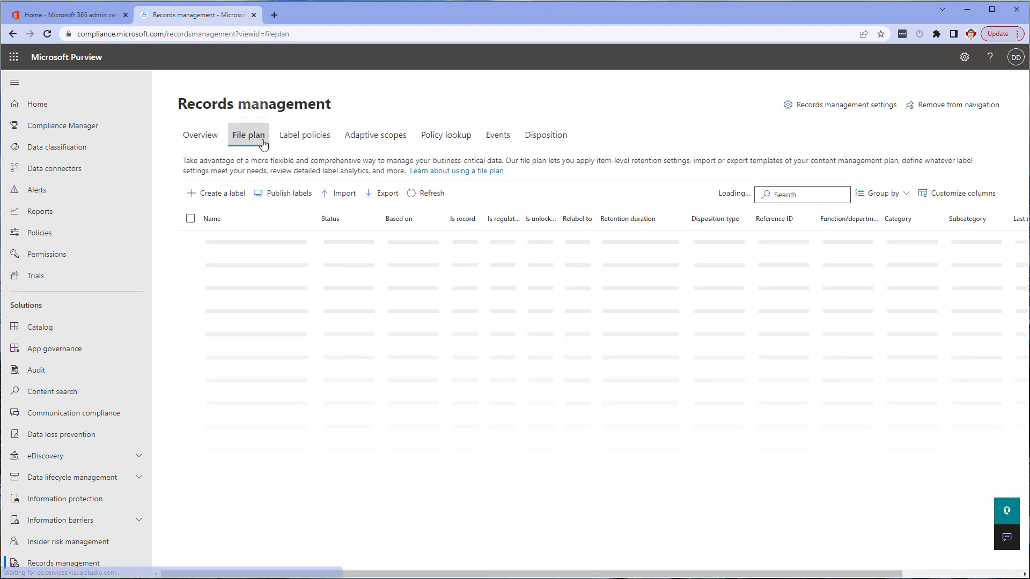
{"action": "left_click", "coordinate": [231, 198]}
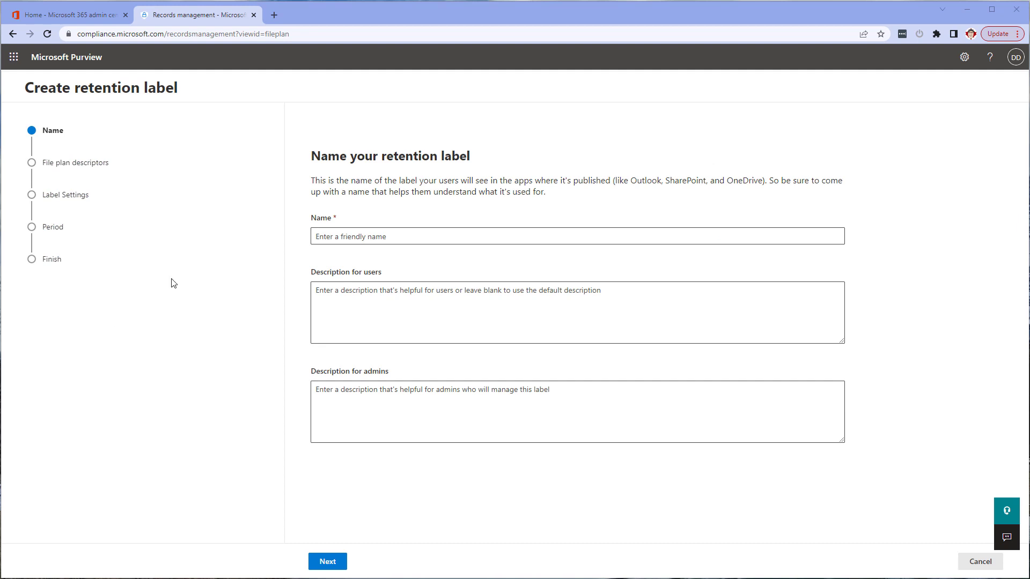
{"action": "left_click", "coordinate": [382, 239]}
{"action": "type", "text": "Project Requirements"}
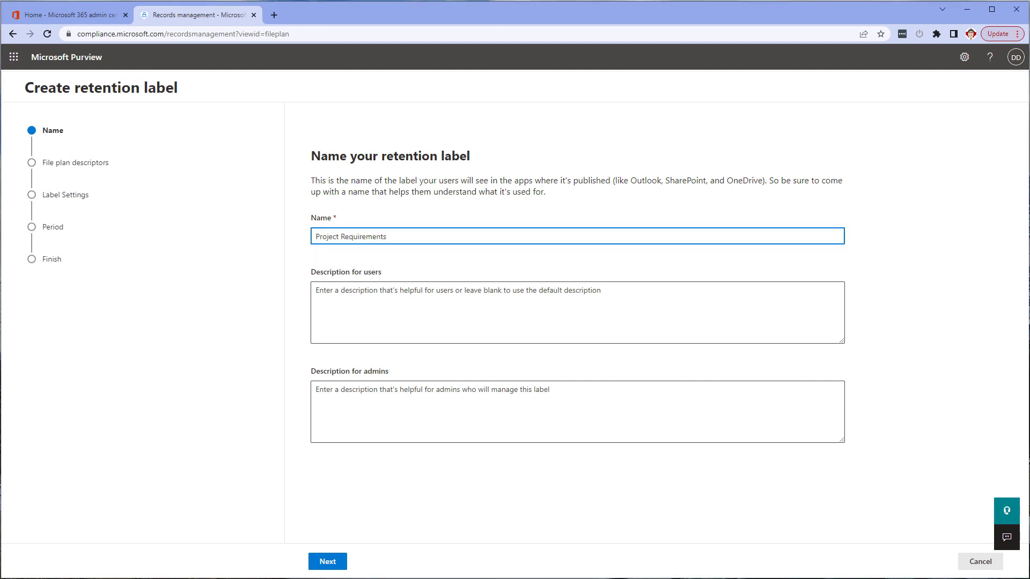
{"action": "left_click", "coordinate": [371, 293]}
{"action": "type", "text": "Requirement documents created for projects within the organization."}
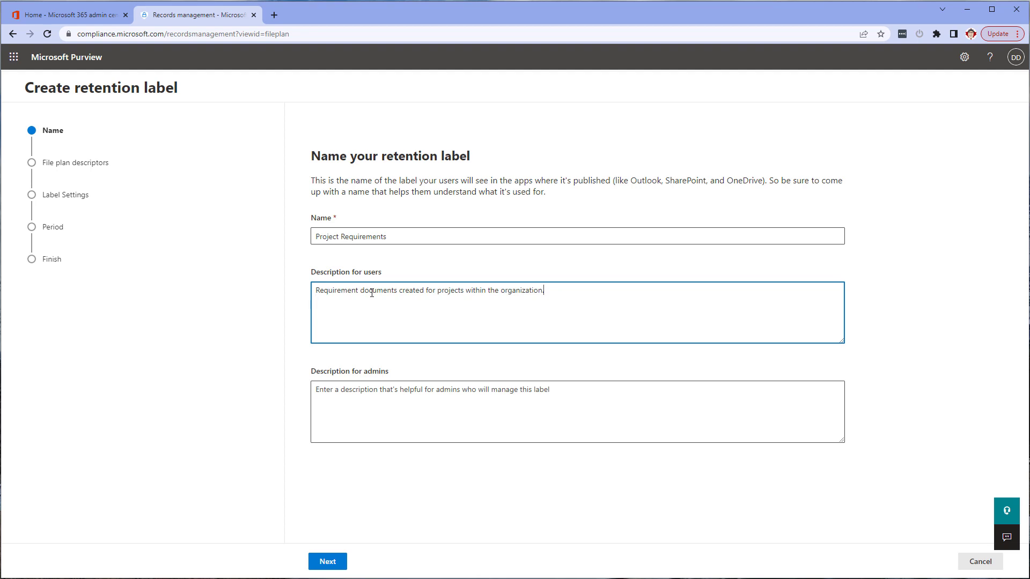
{"action": "left_click", "coordinate": [328, 562]}
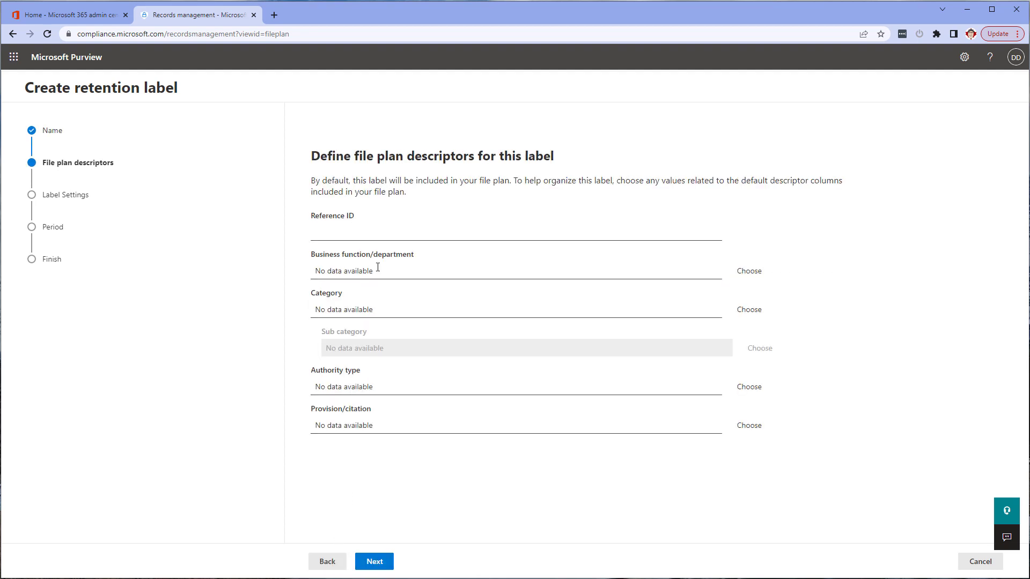
{"action": "left_click", "coordinate": [377, 562]}
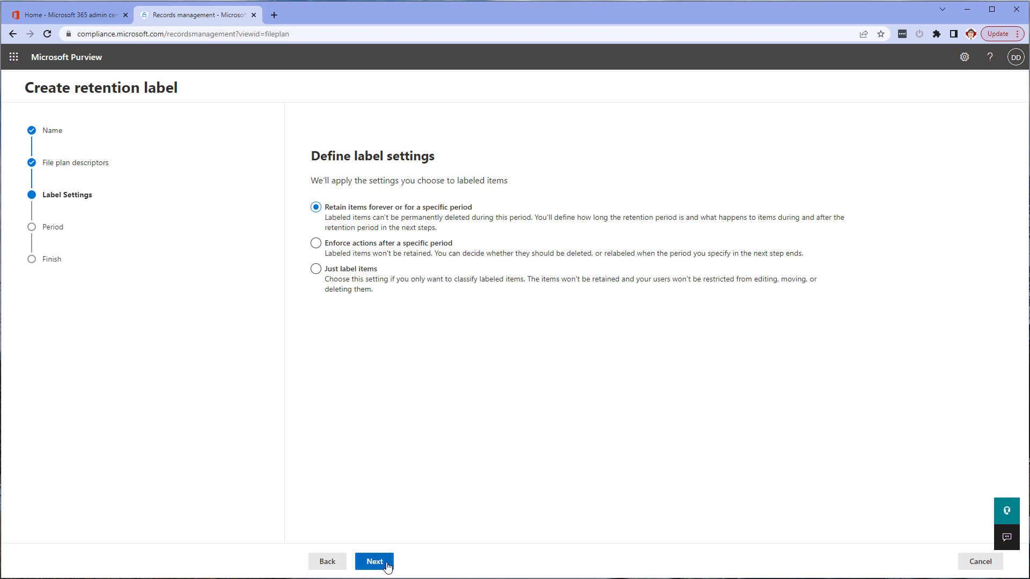
Retain items for a custom 0 years, 0 months, 1 day, starting from the Project Lifecycle event.
{"action": "left_click", "coordinate": [386, 563]}
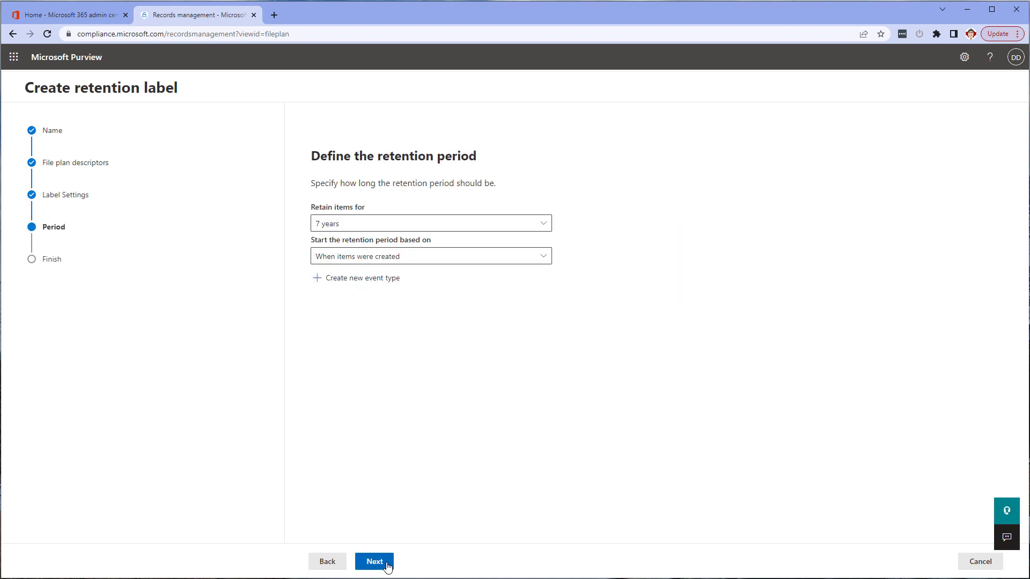
{"action": "left_click", "coordinate": [543, 226]}
{"action": "left_click", "coordinate": [323, 322]}
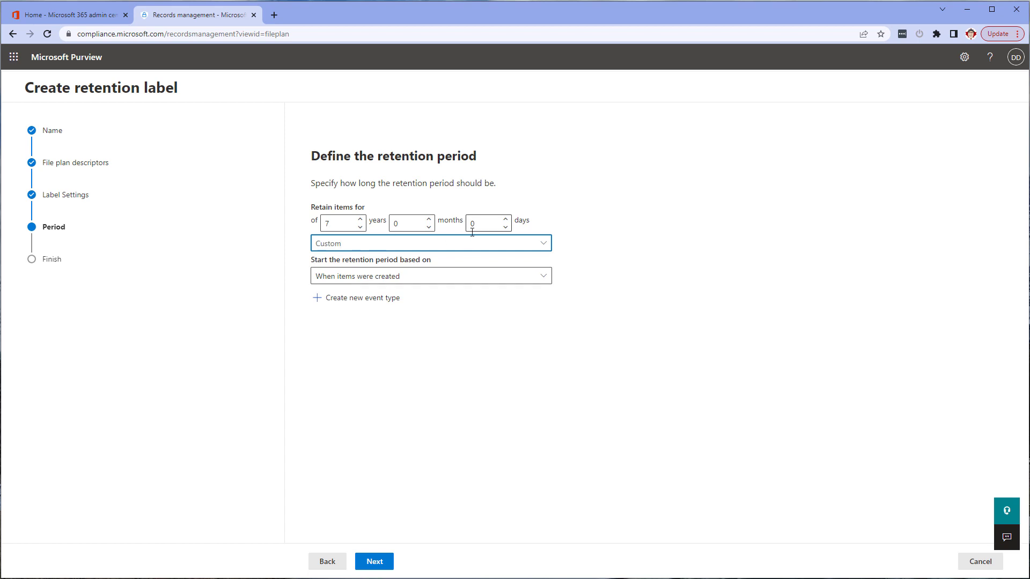
{"action": "left_click", "coordinate": [505, 219]}
{"action": "triple_click", "coordinate": [359, 227]}
{"action": "double_click", "coordinate": [360, 227]}
{"action": "double_click", "coordinate": [360, 227]}
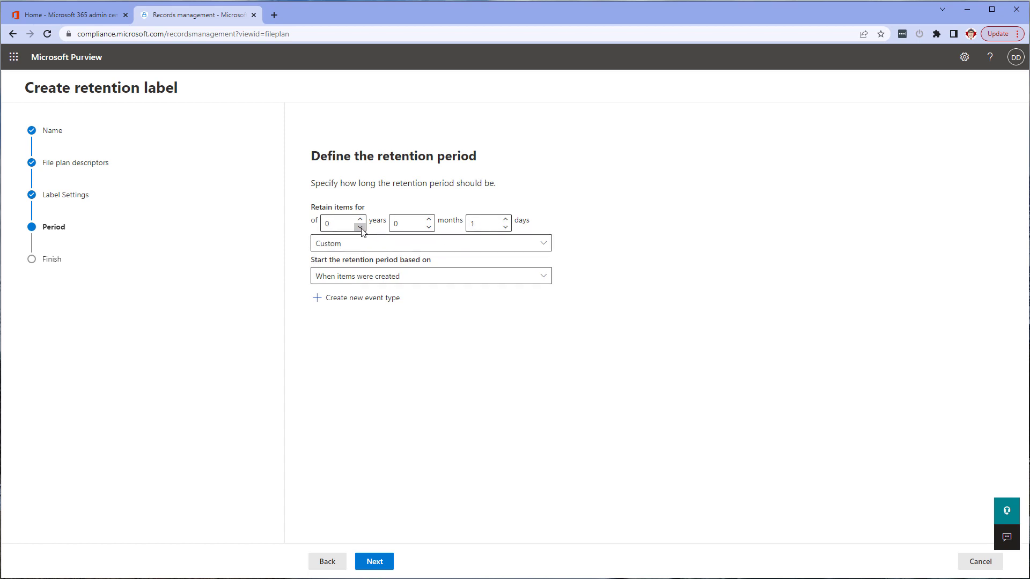
{"action": "left_click", "coordinate": [355, 276]}
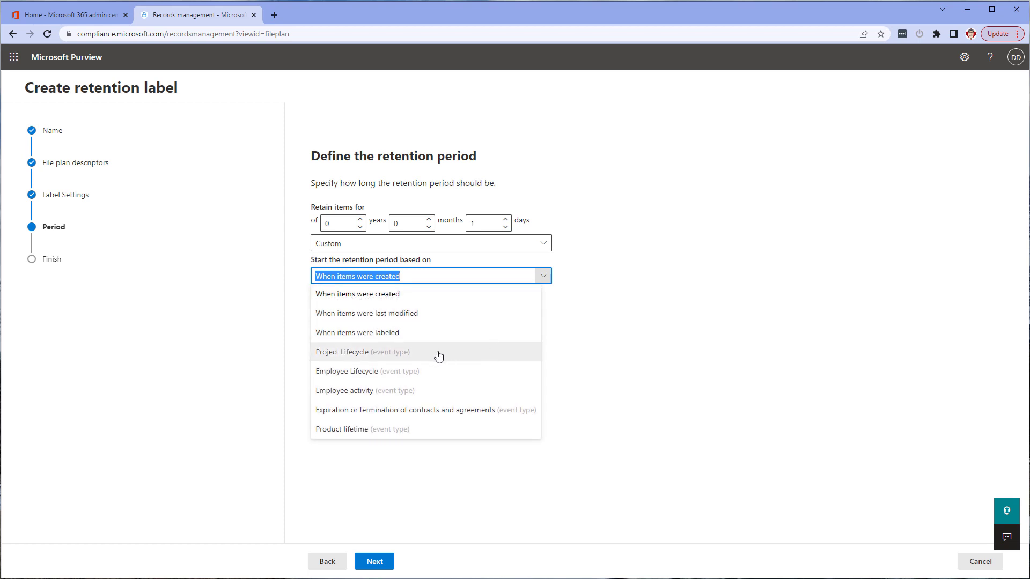
{"action": "left_click", "coordinate": [378, 359]}
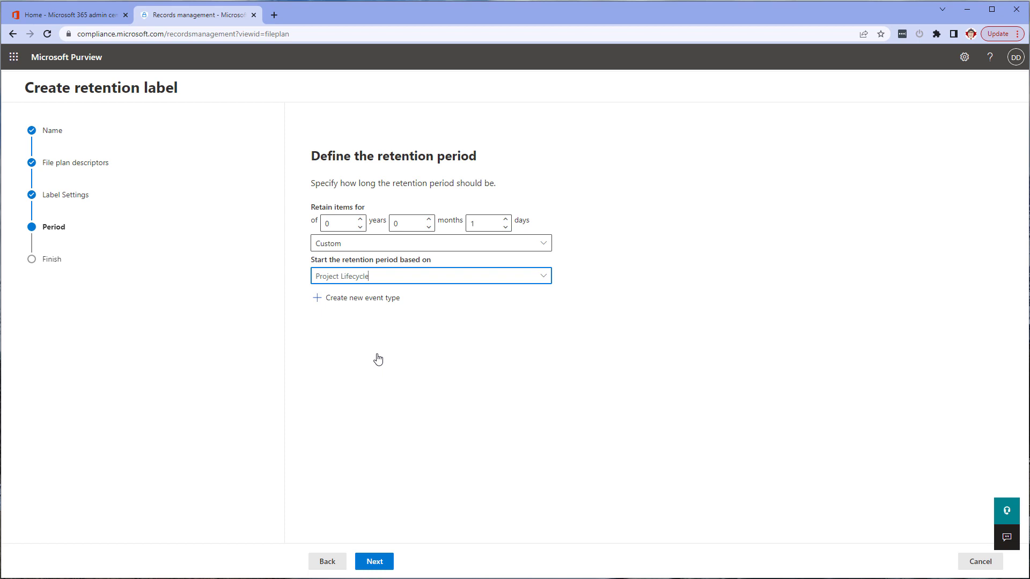
{"action": "left_click", "coordinate": [364, 563]}
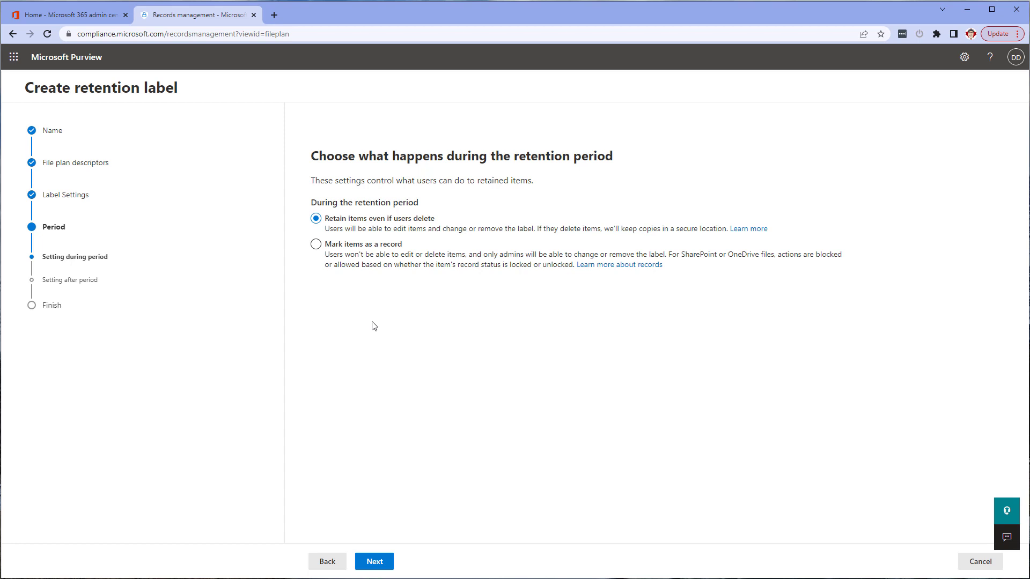
Choose a disposition review for after retention ends and bring up the stage and reviewer setup.
{"action": "left_click", "coordinate": [384, 564]}
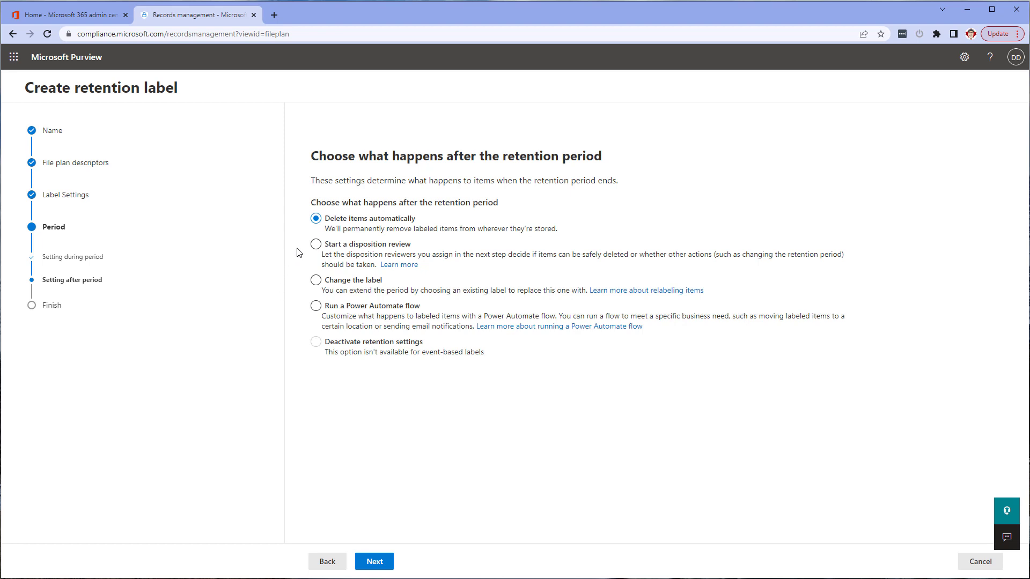
{"action": "left_click", "coordinate": [317, 245]}
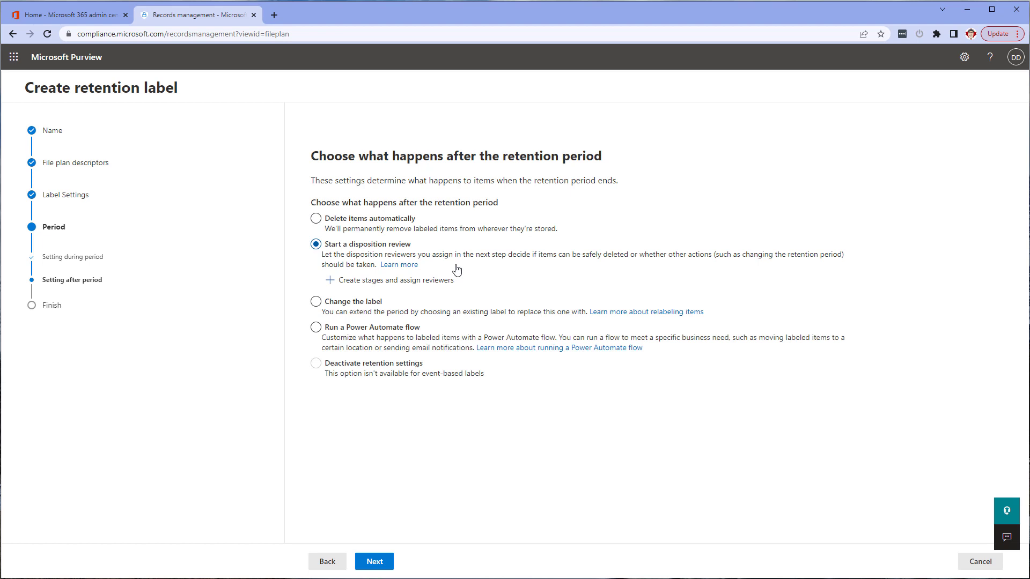
{"action": "left_click", "coordinate": [384, 281]}
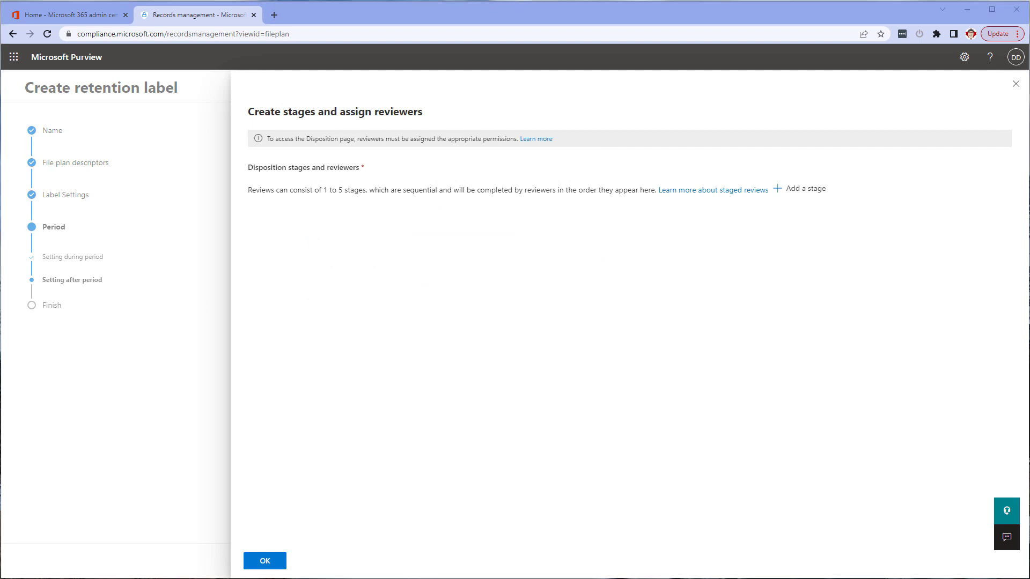
Add a 'Final Review' disposition stage and assign the searched user as its reviewer.
{"action": "left_click", "coordinate": [401, 236]}
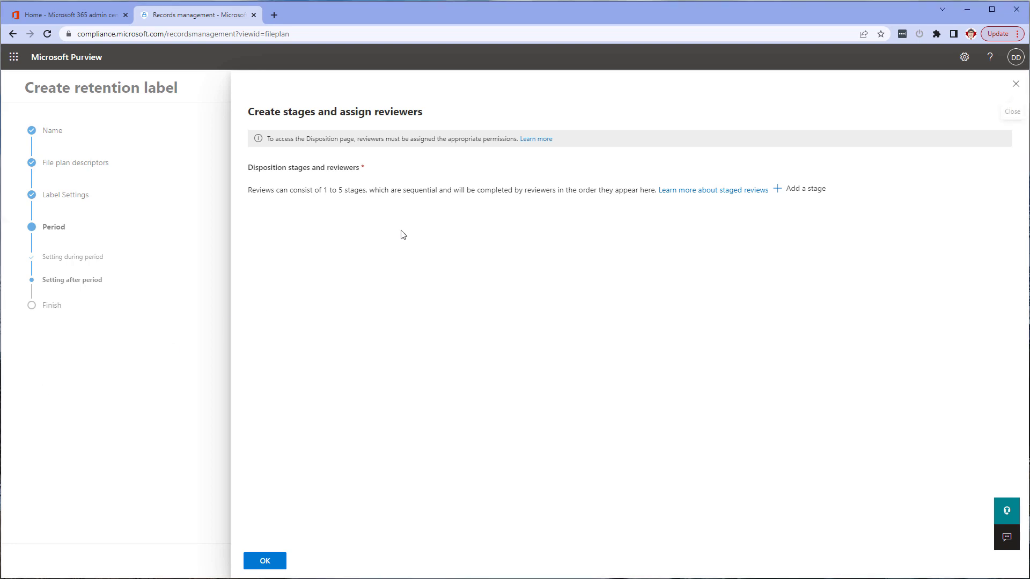
{"action": "left_click", "coordinate": [800, 191]}
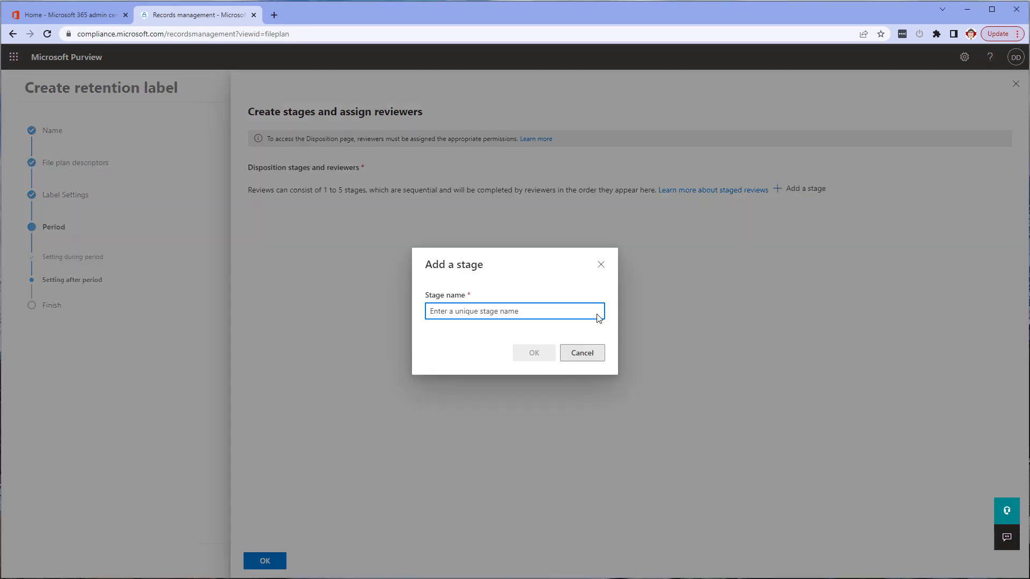
{"action": "type", "text": "Final Review"}
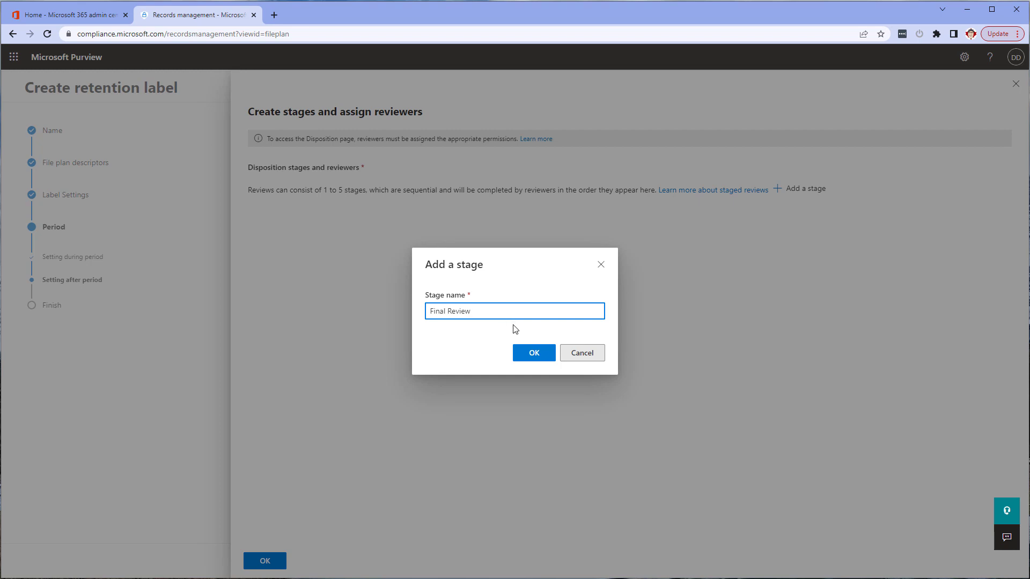
{"action": "left_click", "coordinate": [532, 355]}
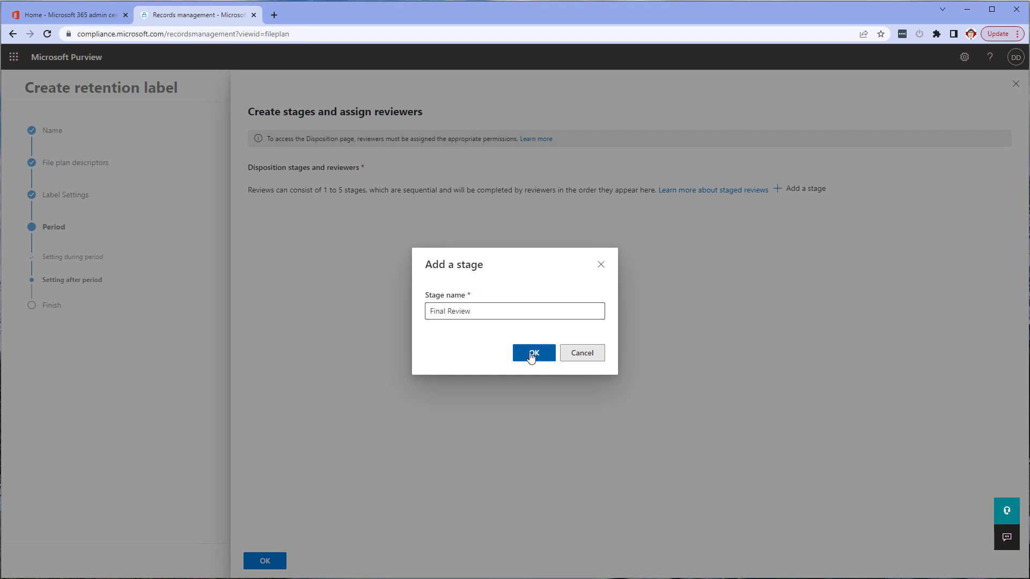
{"action": "left_click", "coordinate": [532, 355]}
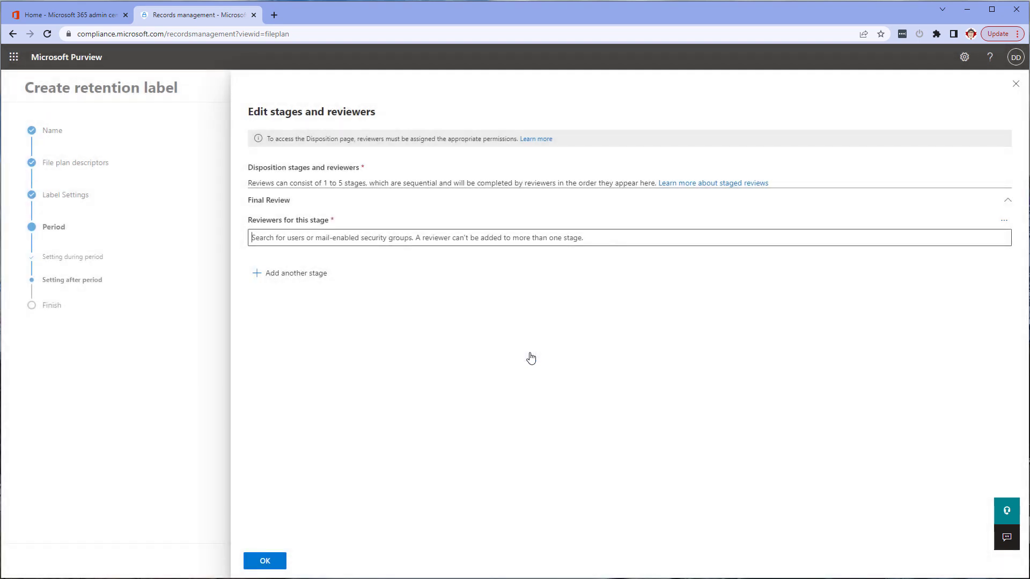
{"action": "left_click", "coordinate": [295, 239]}
{"action": "type", "text": "drever"}
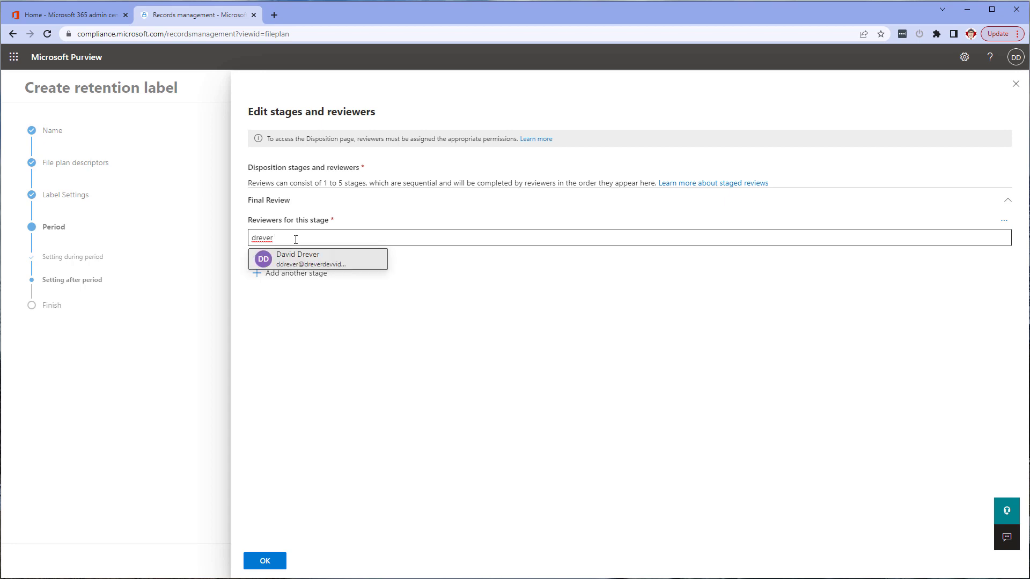
{"action": "left_click", "coordinate": [295, 260]}
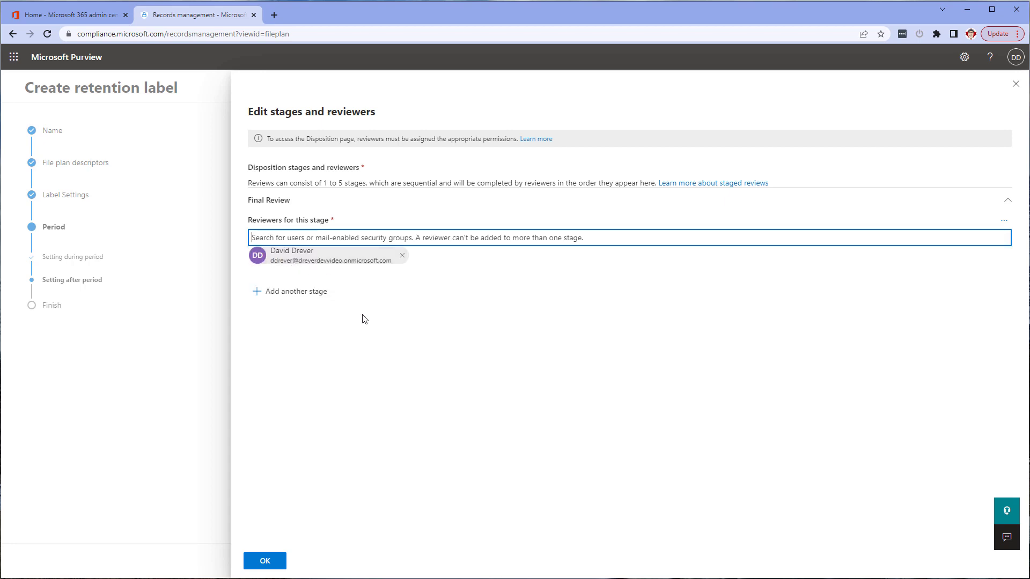
{"action": "left_click", "coordinate": [269, 563]}
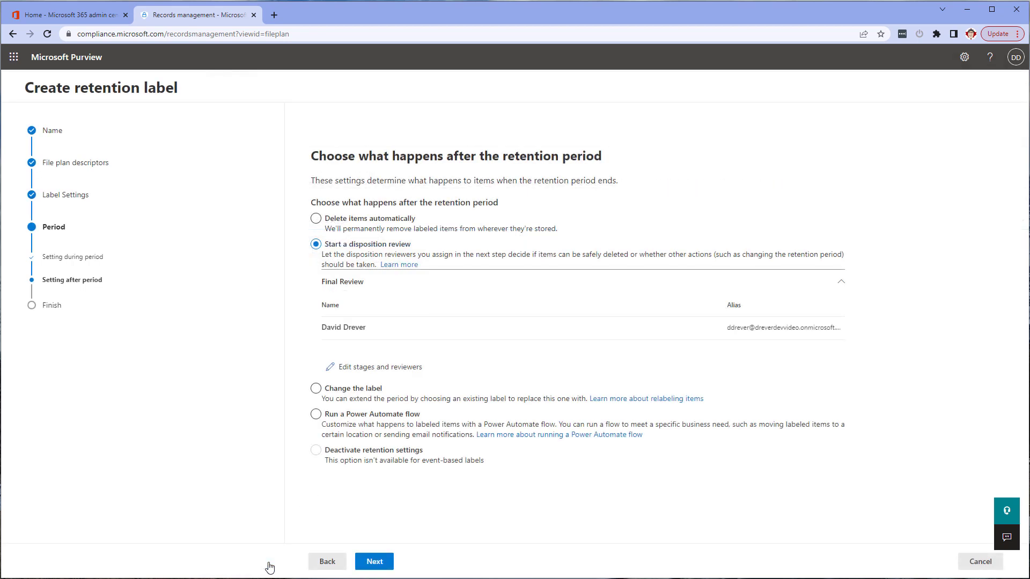
Check the review summary and create the Project Requirements retention label.
{"action": "left_click", "coordinate": [374, 563]}
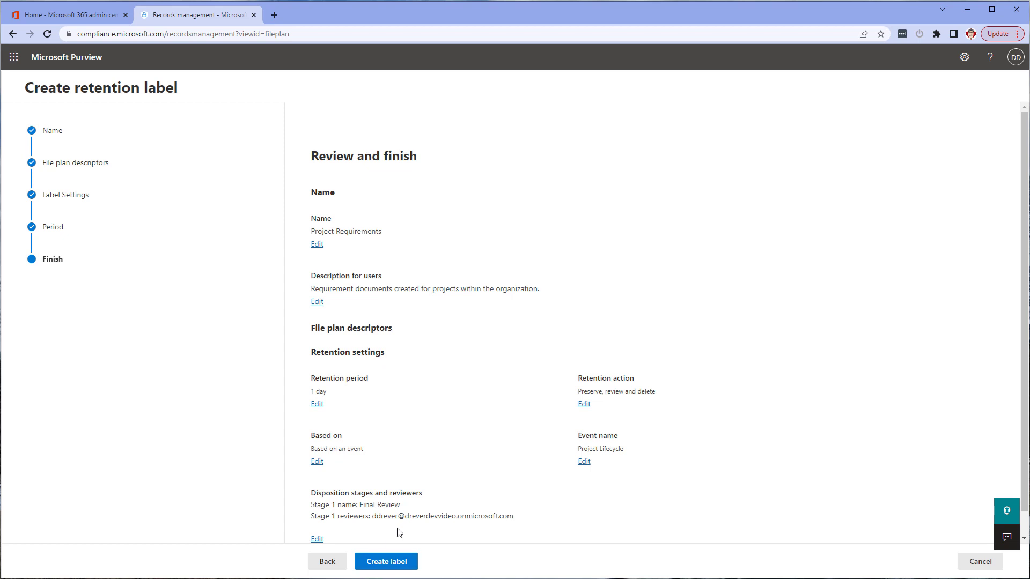
{"action": "scroll", "coordinate": [401, 529], "scroll_direction": "down", "scroll_amount": 1}
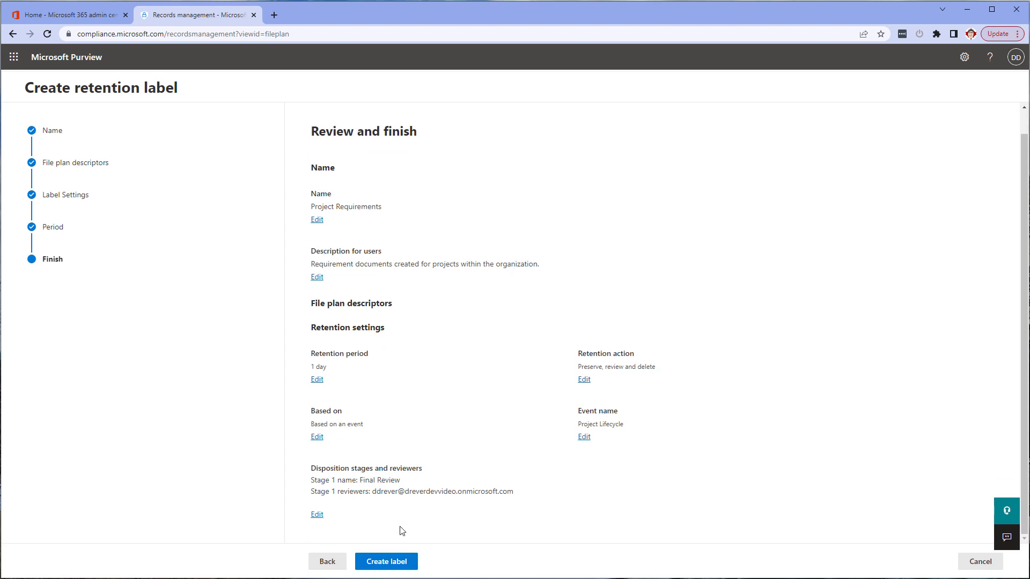
{"action": "left_click", "coordinate": [396, 563]}
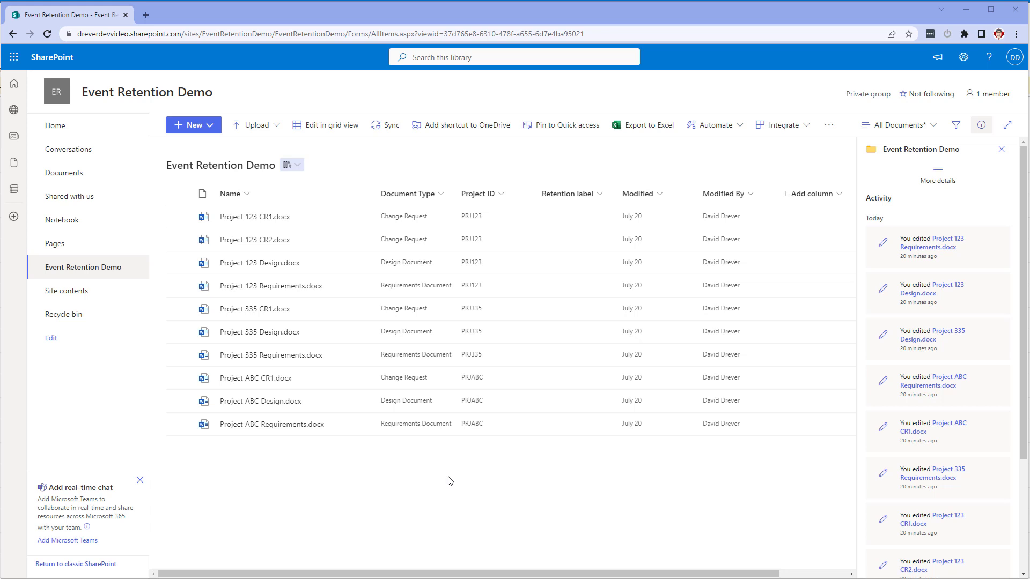
Group the library by Document Type and label the four CR documents 'Project Change Requests'.
{"action": "left_click", "coordinate": [440, 196]}
{"action": "left_click", "coordinate": [422, 274]}
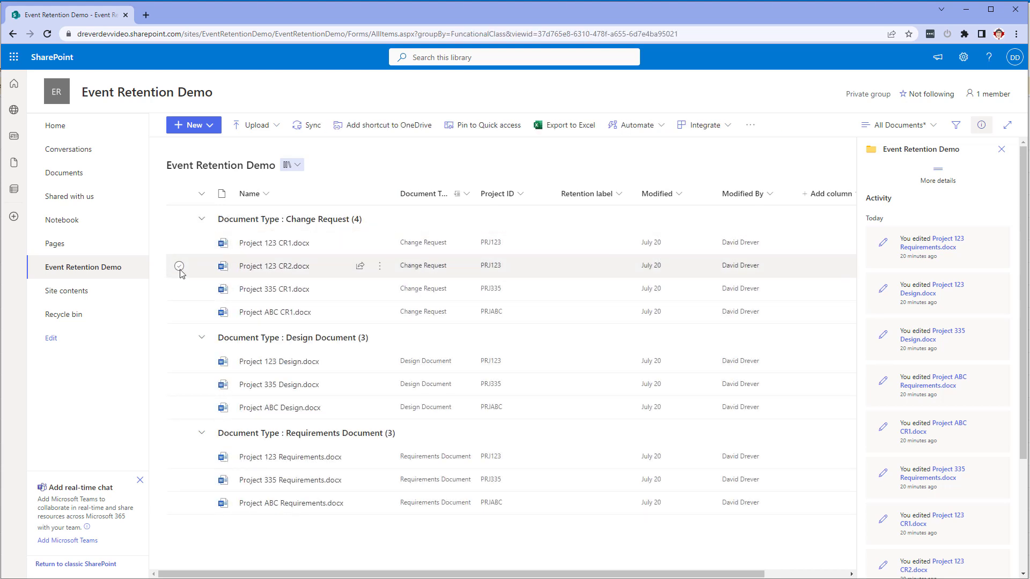
{"action": "left_click", "coordinate": [179, 243]}
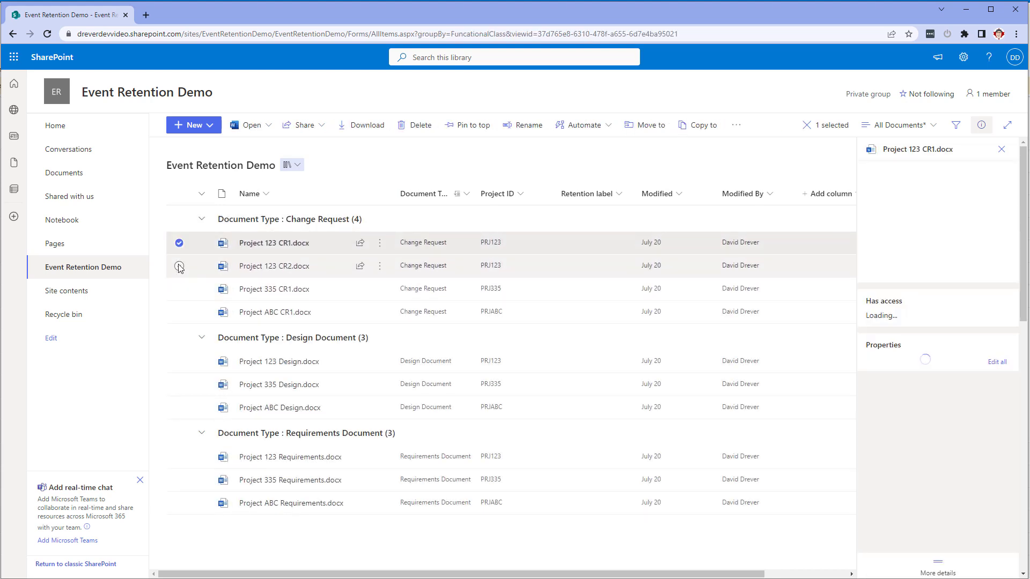
{"action": "left_click", "coordinate": [179, 266]}
{"action": "left_click", "coordinate": [179, 289]}
{"action": "left_click", "coordinate": [179, 312]}
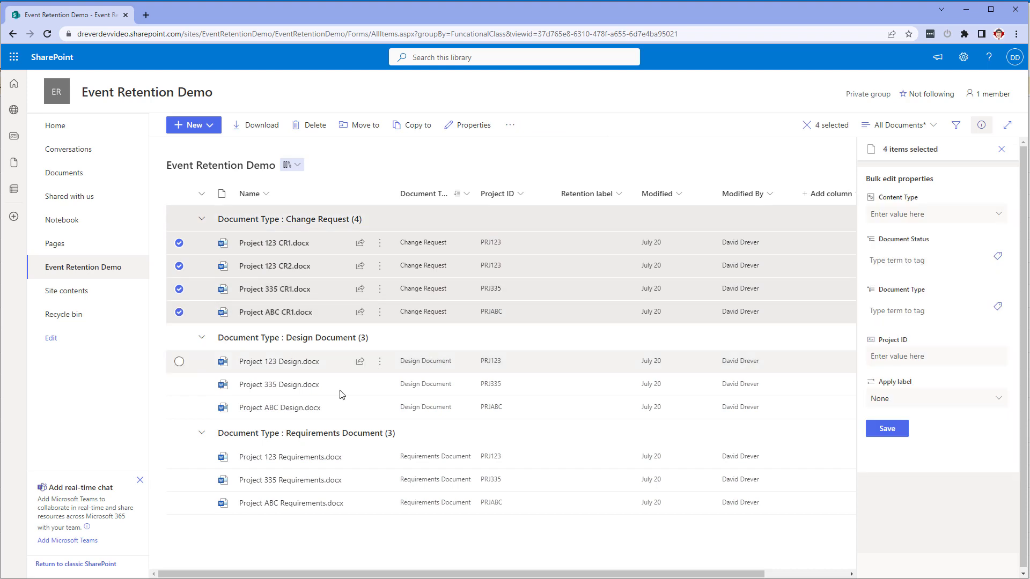
{"action": "left_click", "coordinate": [932, 401]}
{"action": "left_click", "coordinate": [931, 434]}
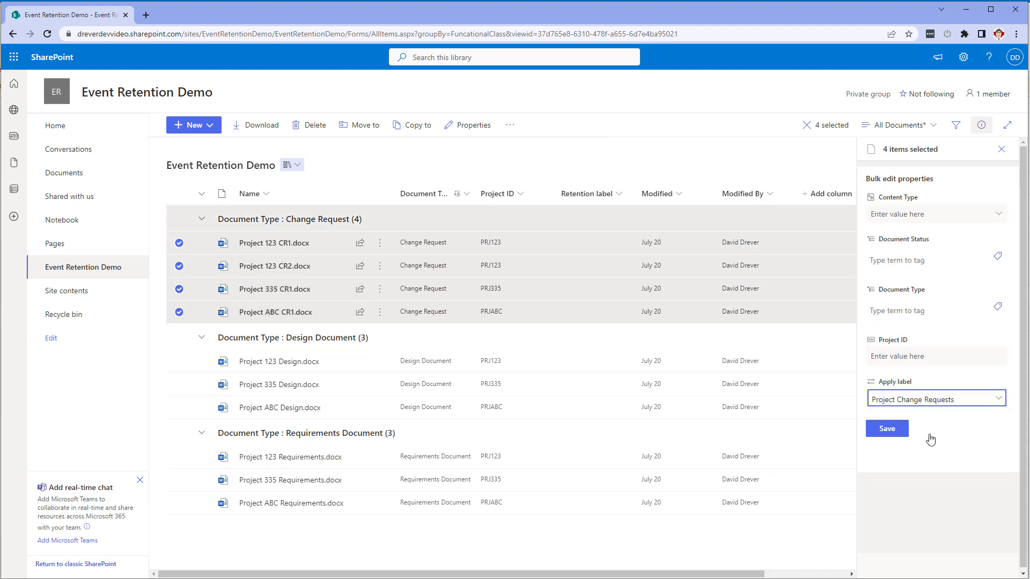
{"action": "left_click", "coordinate": [887, 429]}
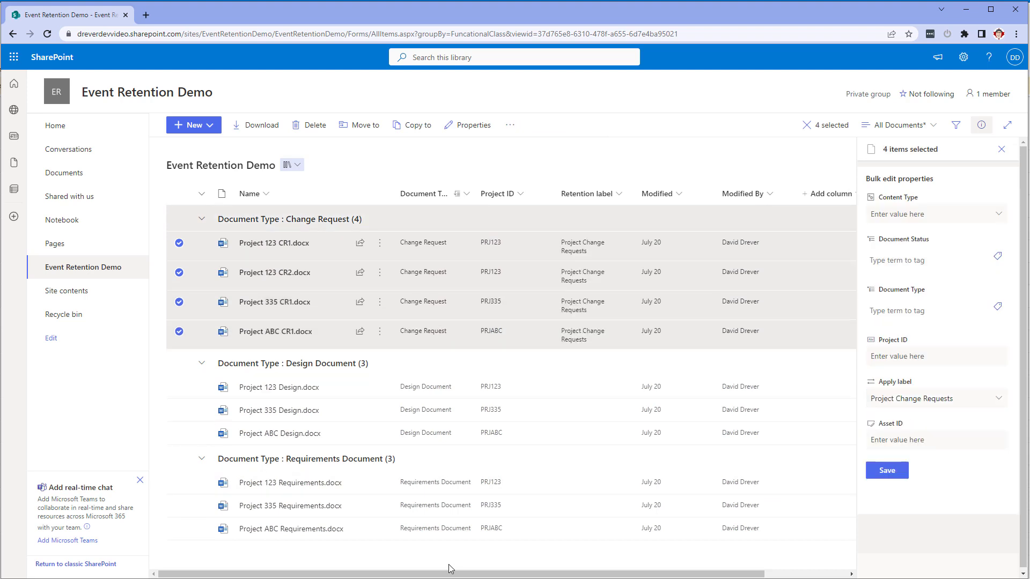
Apply the 'Project Designs' label to the three design documents for projects 123, 335 and ABC.
{"action": "left_click", "coordinate": [179, 388]}
{"action": "left_click", "coordinate": [179, 411]}
{"action": "left_click", "coordinate": [179, 434]}
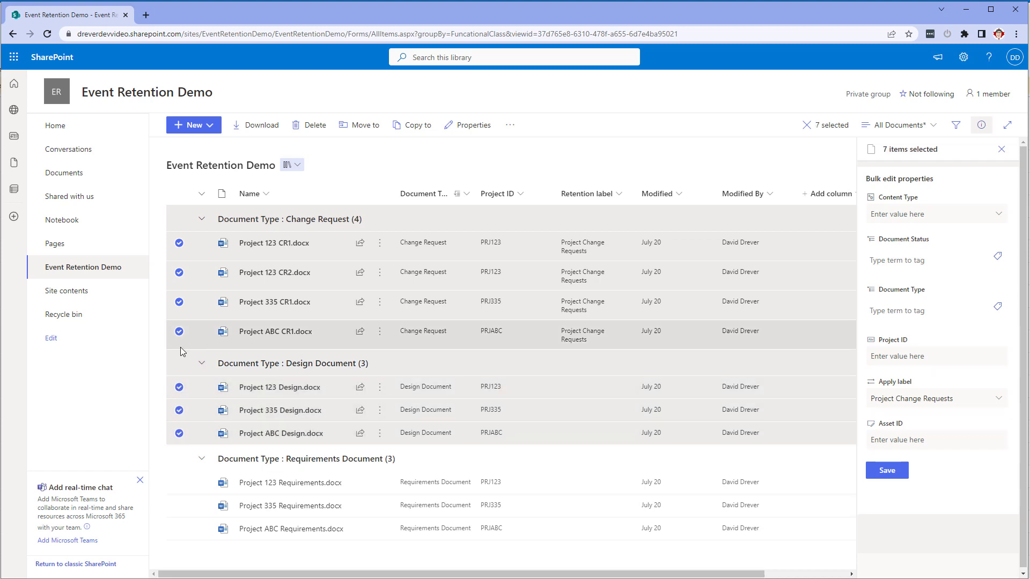
{"action": "left_click", "coordinate": [180, 331]}
{"action": "left_click", "coordinate": [179, 302]}
{"action": "left_click", "coordinate": [179, 272]}
{"action": "left_click", "coordinate": [180, 243]}
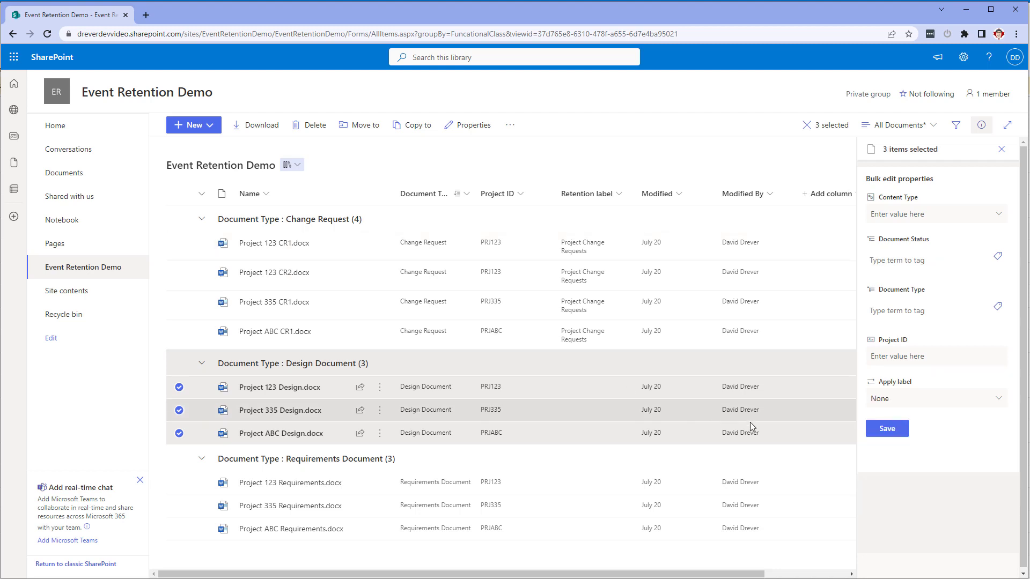
{"action": "left_click", "coordinate": [936, 399]}
{"action": "left_click", "coordinate": [941, 453]}
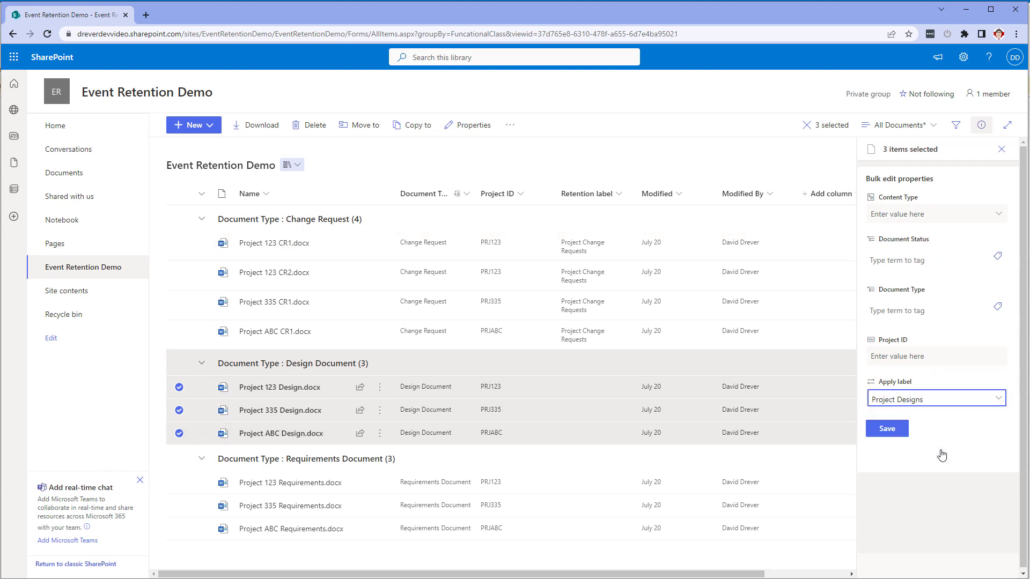
{"action": "left_click", "coordinate": [887, 429]}
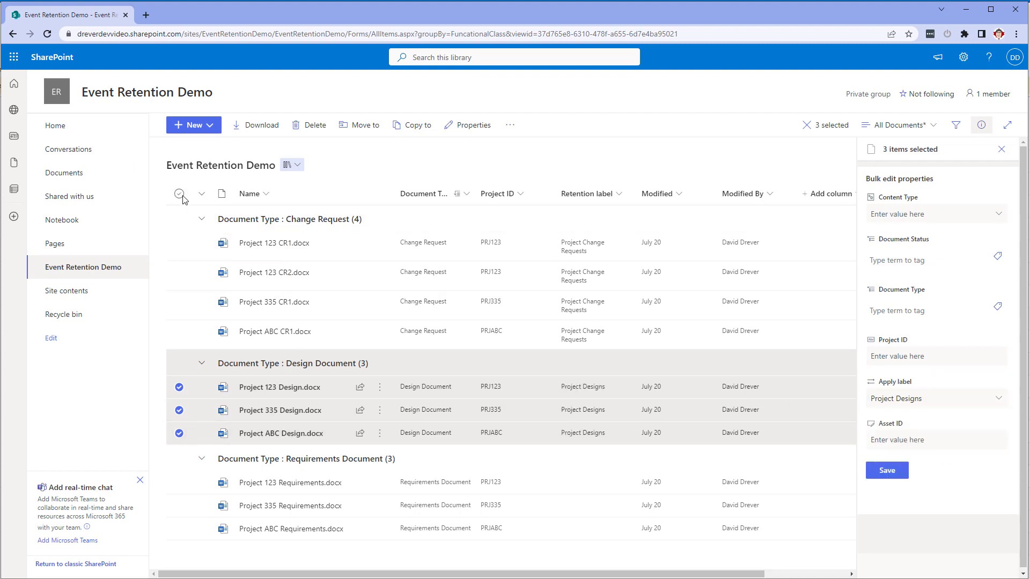
Apply the 'Project Requirements' label to the three requirements documents for projects 123, 335 and ABC.
{"action": "left_click", "coordinate": [179, 194]}
{"action": "left_click", "coordinate": [179, 194]}
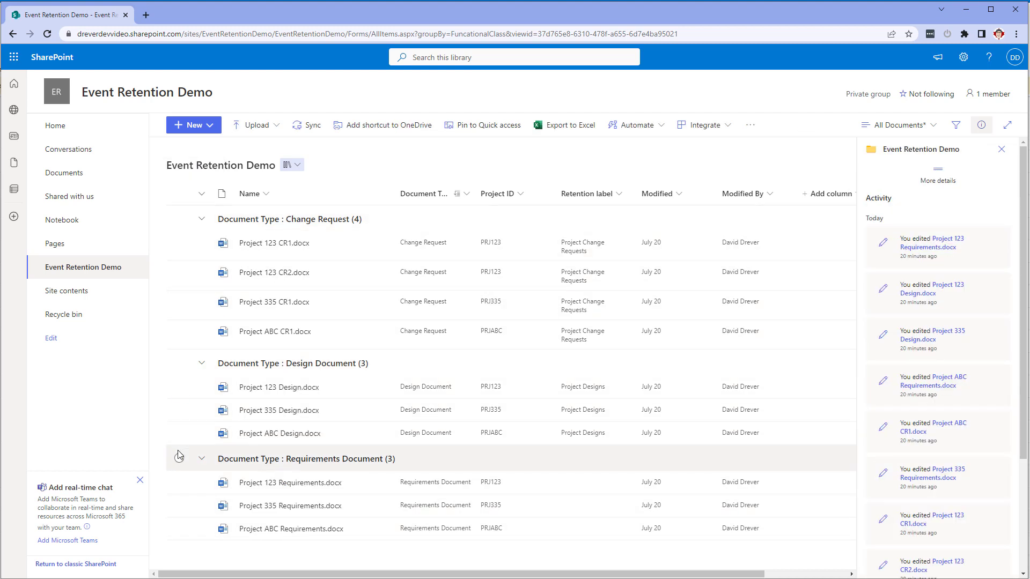
{"action": "left_click", "coordinate": [179, 483]}
{"action": "left_click", "coordinate": [179, 506]}
{"action": "left_click", "coordinate": [179, 529]}
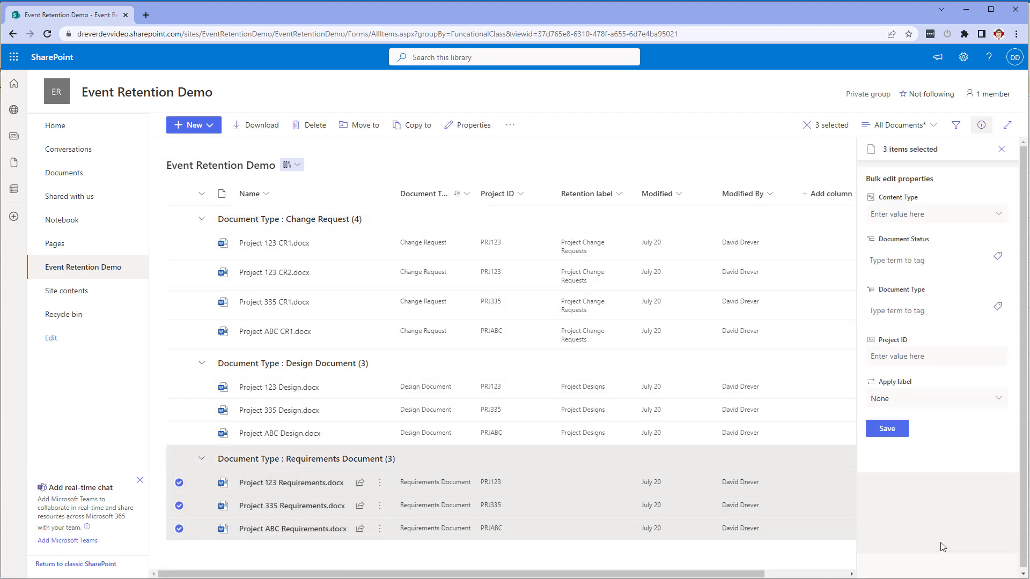
{"action": "left_click", "coordinate": [918, 402]}
{"action": "left_click", "coordinate": [911, 473]}
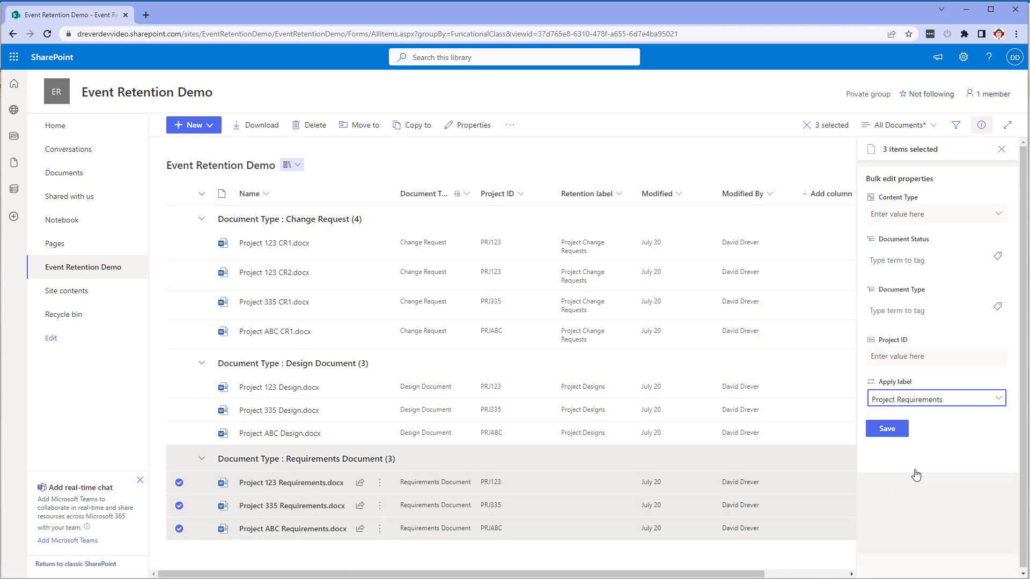
{"action": "left_click", "coordinate": [886, 430]}
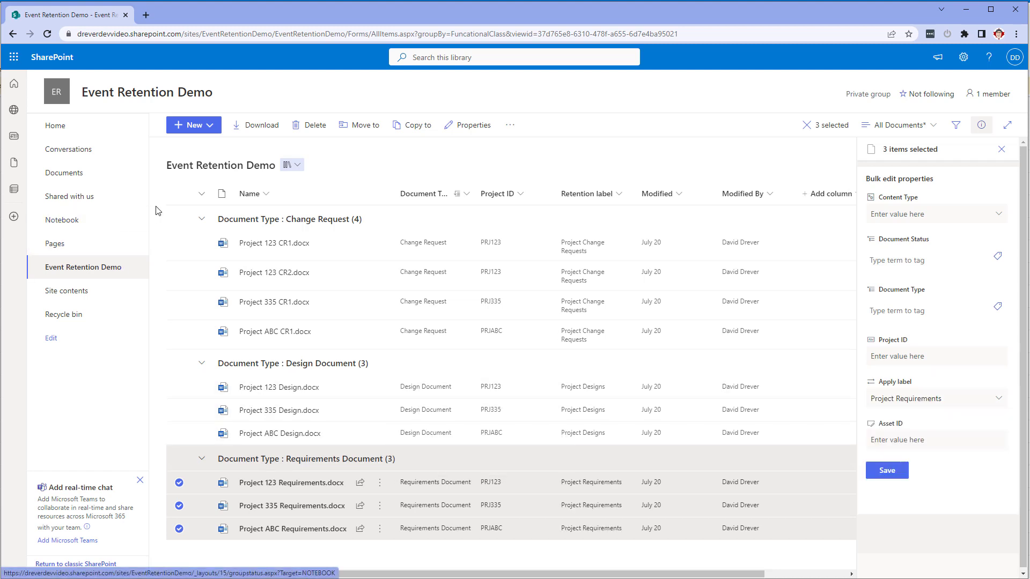
{"action": "left_click", "coordinate": [178, 194]}
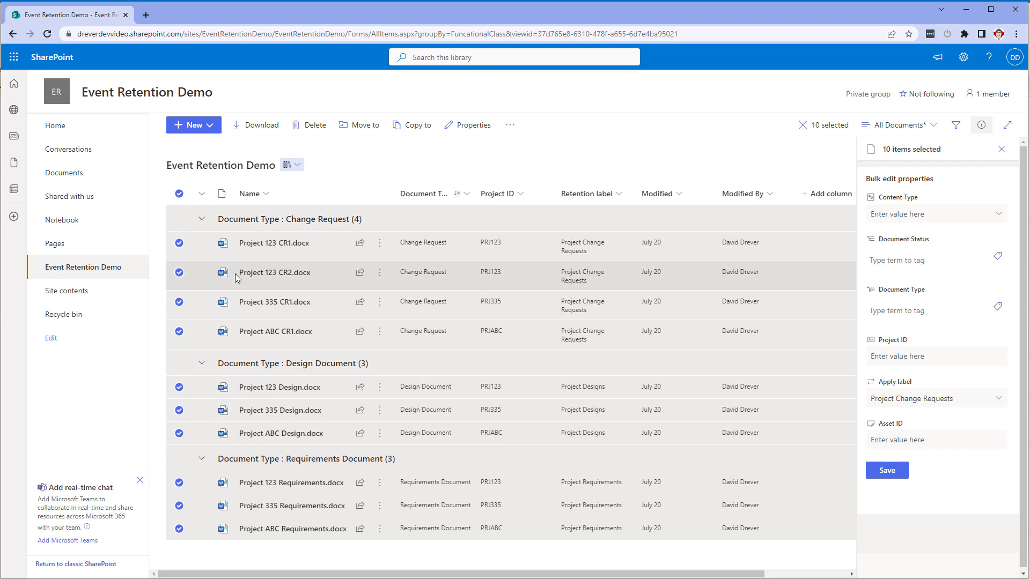
{"action": "left_click", "coordinate": [179, 196]}
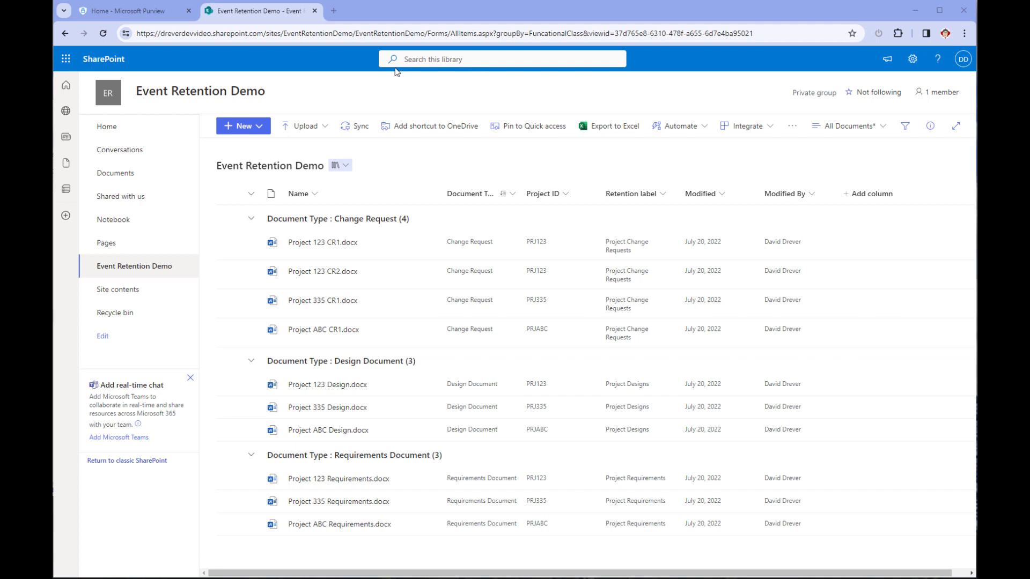
Create a new content search 'Event Retention Search' with the description 'This is used to test our query'.
{"action": "left_click", "coordinate": [120, 16]}
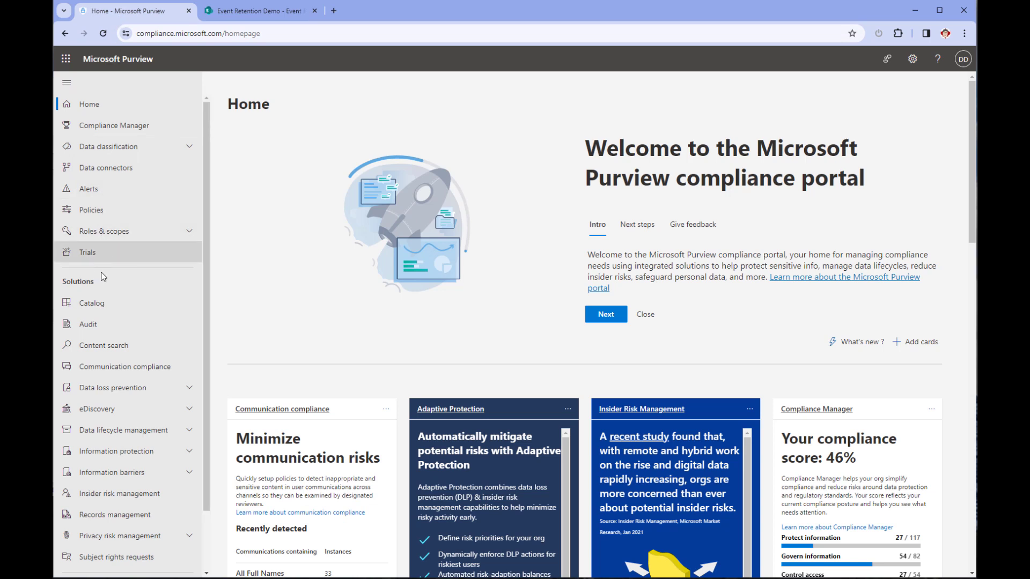
{"action": "left_click", "coordinate": [102, 348]}
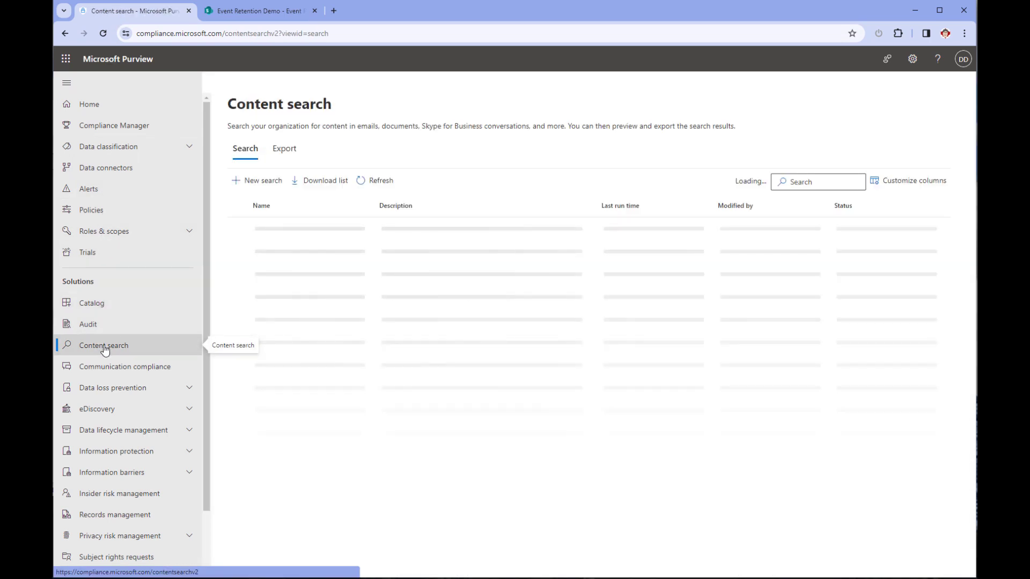
{"action": "left_click", "coordinate": [257, 182]}
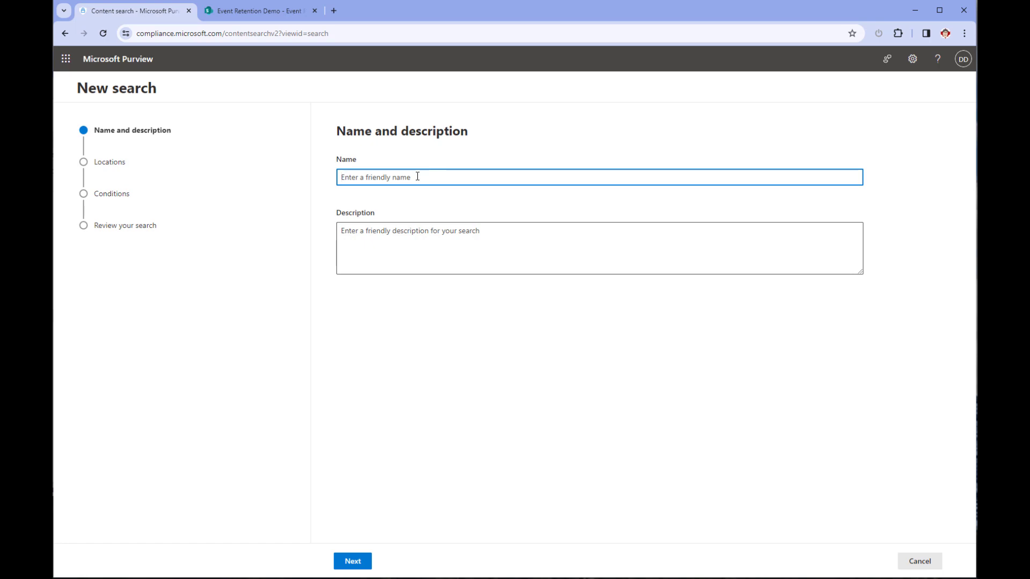
{"action": "type", "text": "Event Retention Search"}
{"action": "left_click", "coordinate": [434, 236]}
{"action": "type", "text": "This is used "}
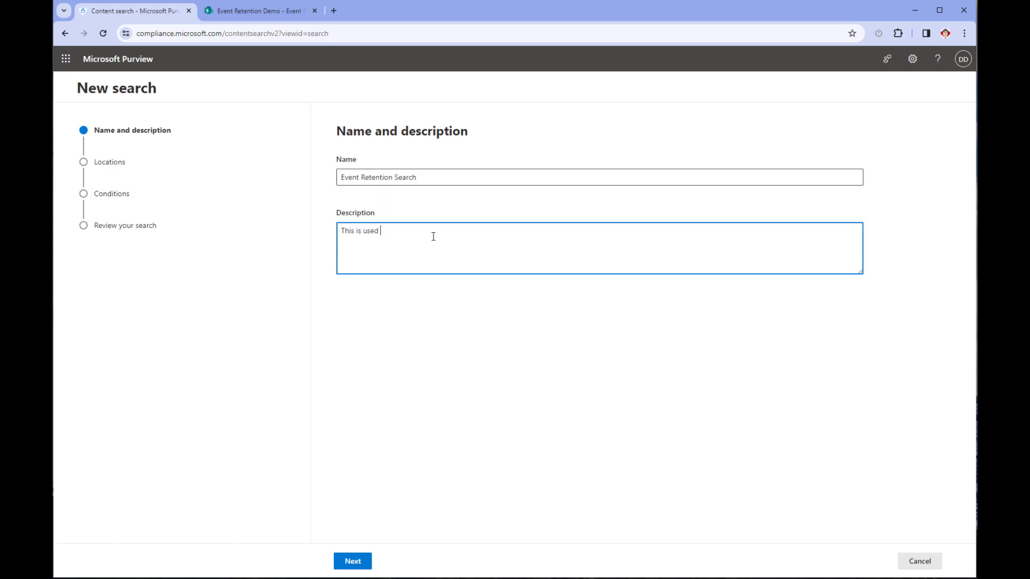
{"action": "type", "text": "to test our query"}
{"action": "key", "text": "Return"}
{"action": "left_click", "coordinate": [353, 561]}
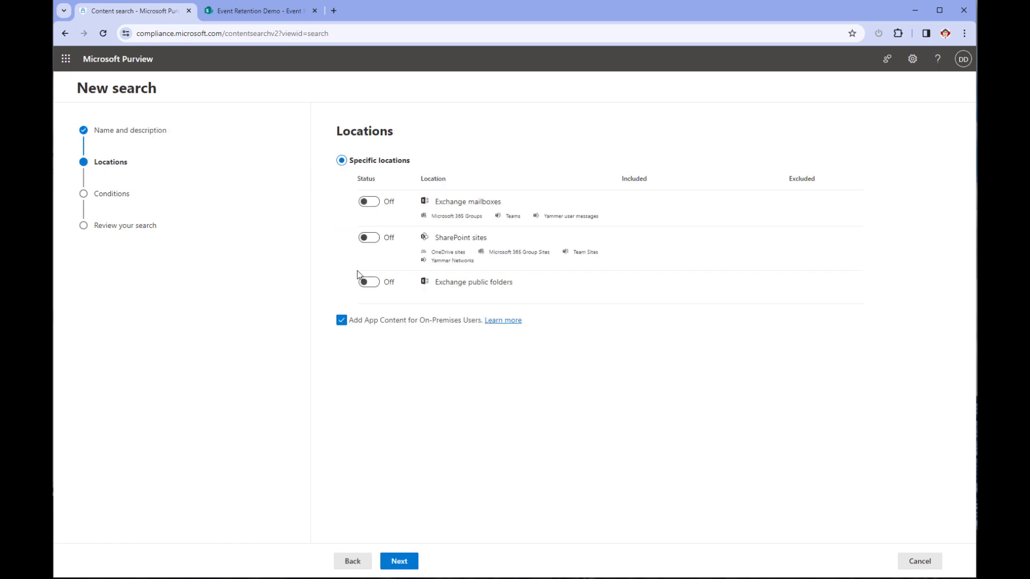
Target only the EventRetentionDemo SharePoint site, excluding app content for on-premises users.
{"action": "left_click", "coordinate": [367, 238]}
{"action": "left_click", "coordinate": [642, 249]}
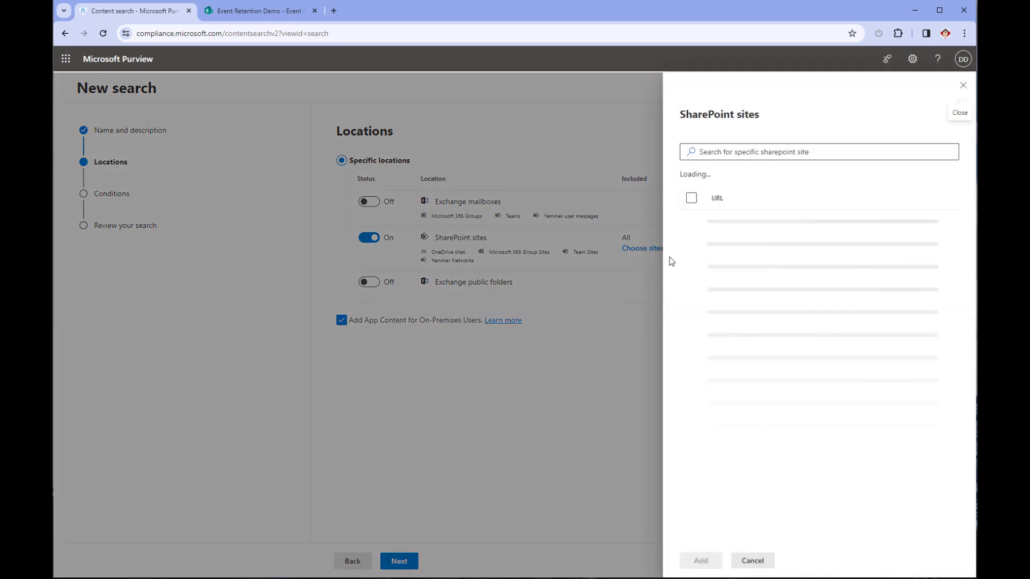
{"action": "left_click", "coordinate": [690, 449]}
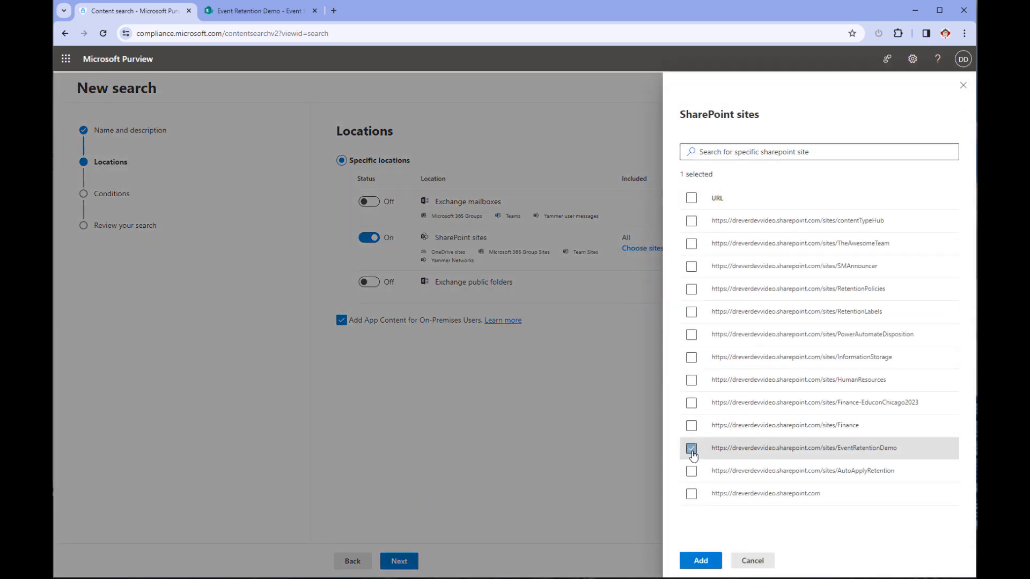
{"action": "left_click", "coordinate": [696, 561]}
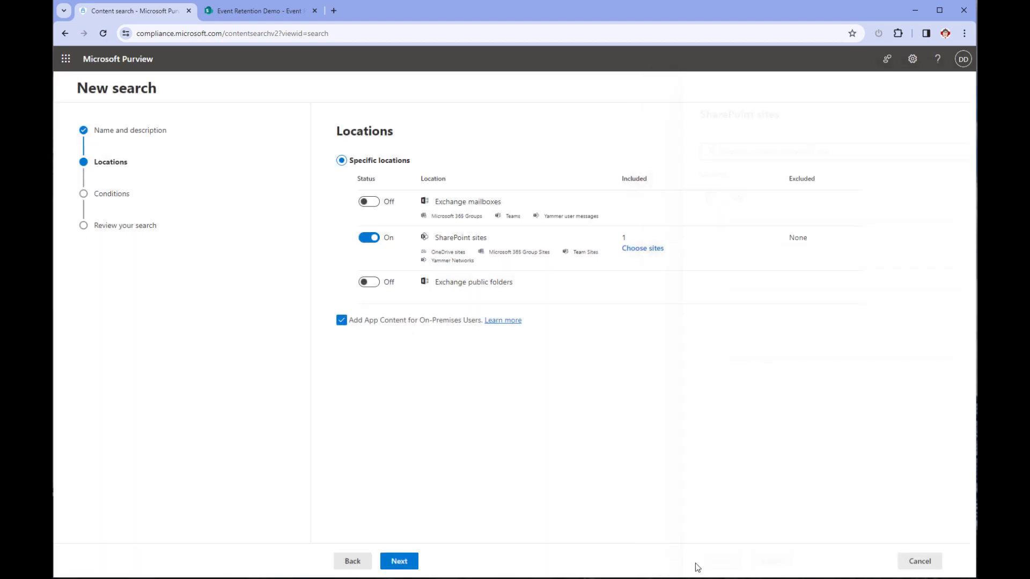
{"action": "left_click", "coordinate": [342, 322]}
{"action": "left_click", "coordinate": [399, 561]}
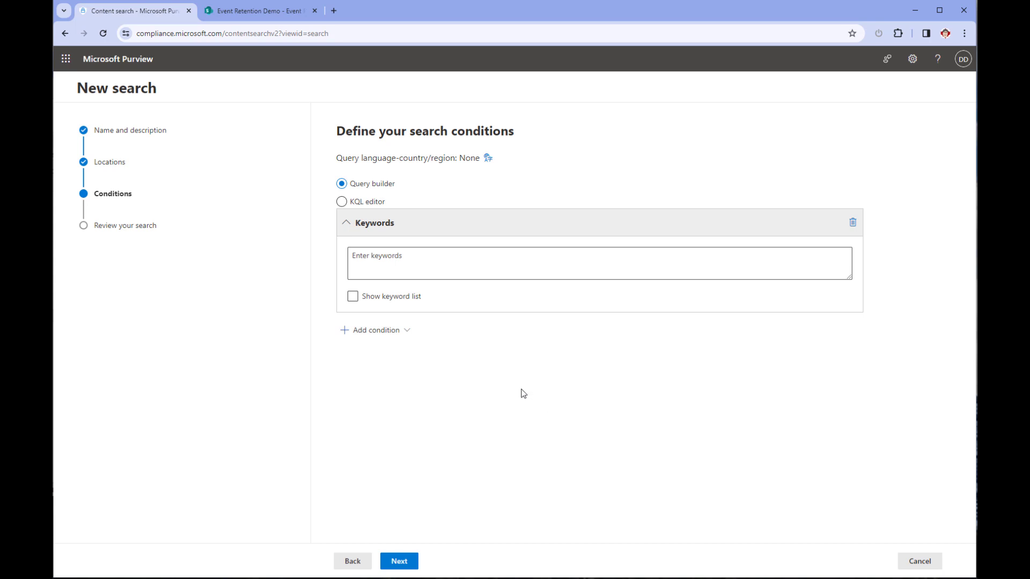
Enter the keyword query RefinableString20:"PRJ335", then submit the search and return to the list.
{"action": "left_click", "coordinate": [433, 264]}
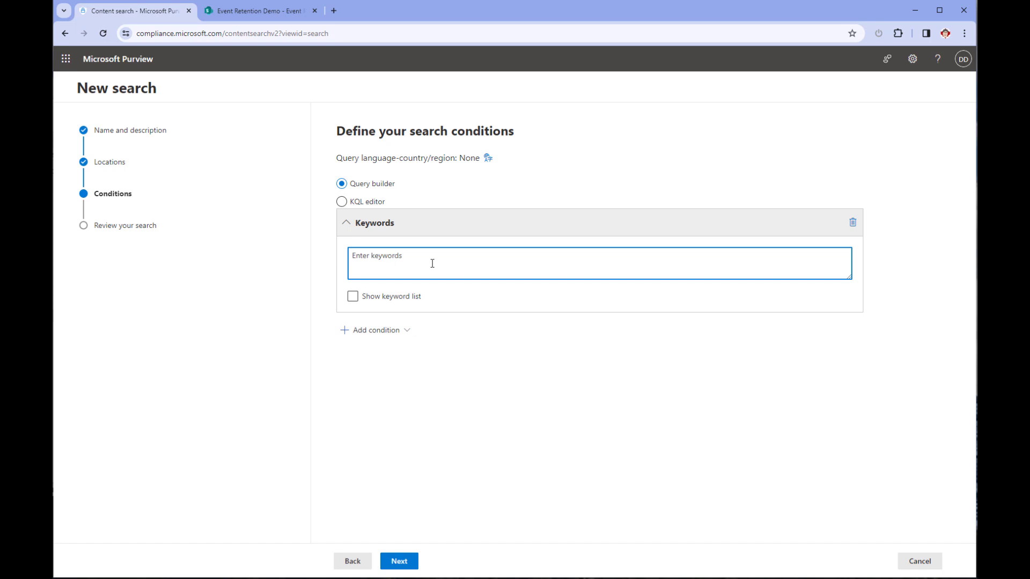
{"action": "type", "text": "RefinableString20:\"PRJ335"}
{"action": "left_click", "coordinate": [399, 562]}
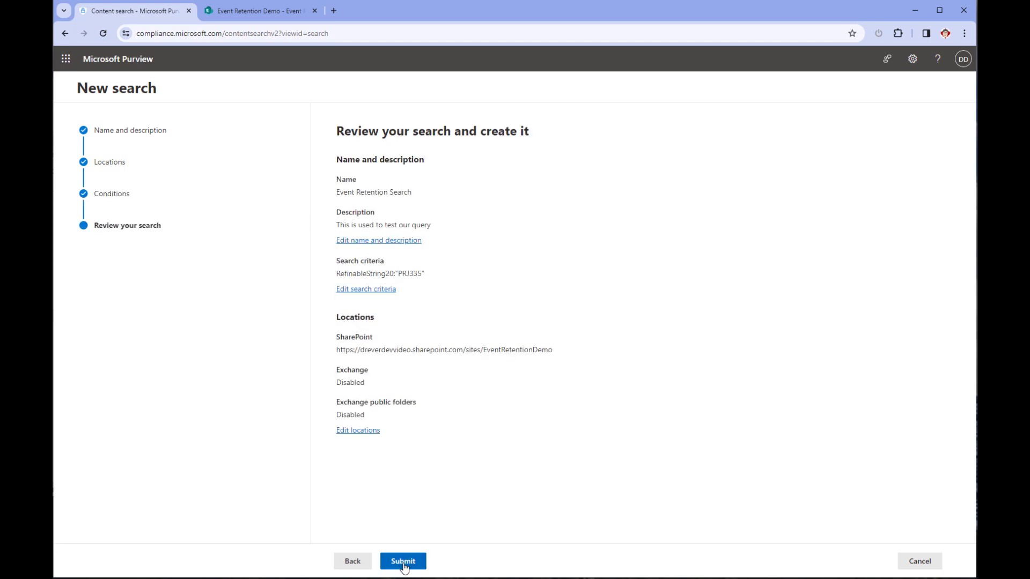
{"action": "left_click", "coordinate": [402, 561]}
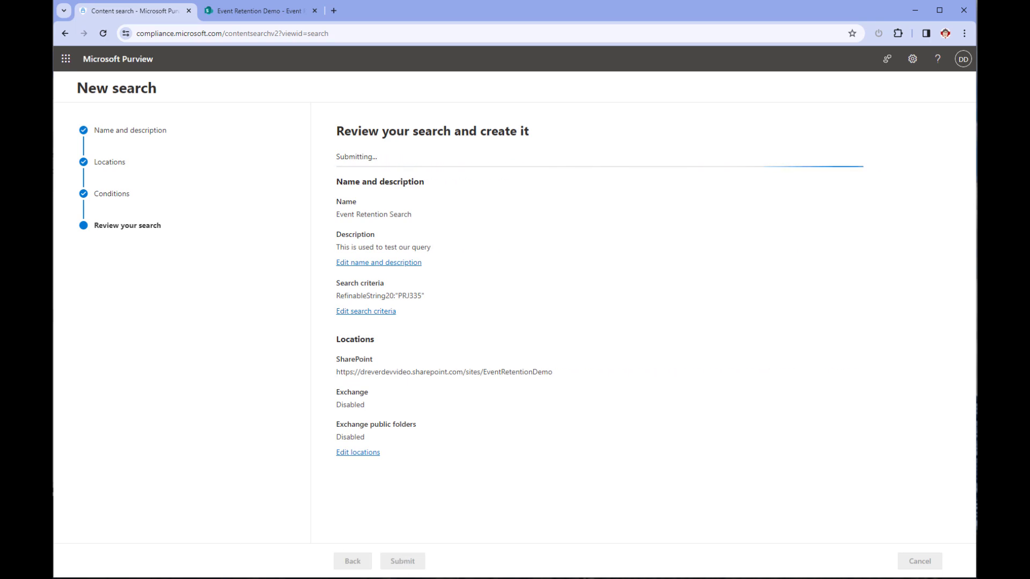
{"action": "left_click", "coordinate": [354, 561]}
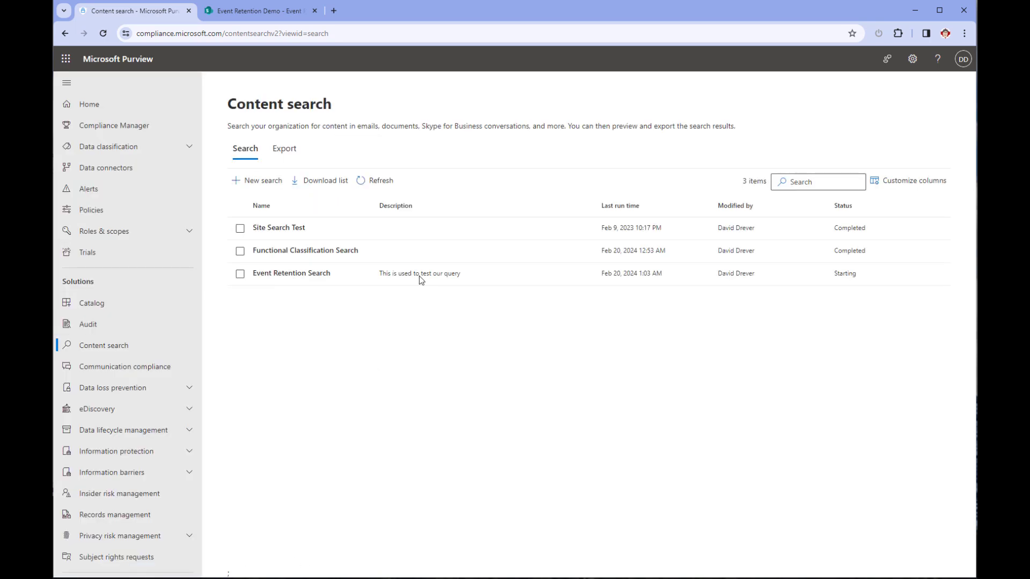
Refresh until Event Retention Search completes, then check its results: 6 items, 139.81 KB.
{"action": "left_click", "coordinate": [372, 185]}
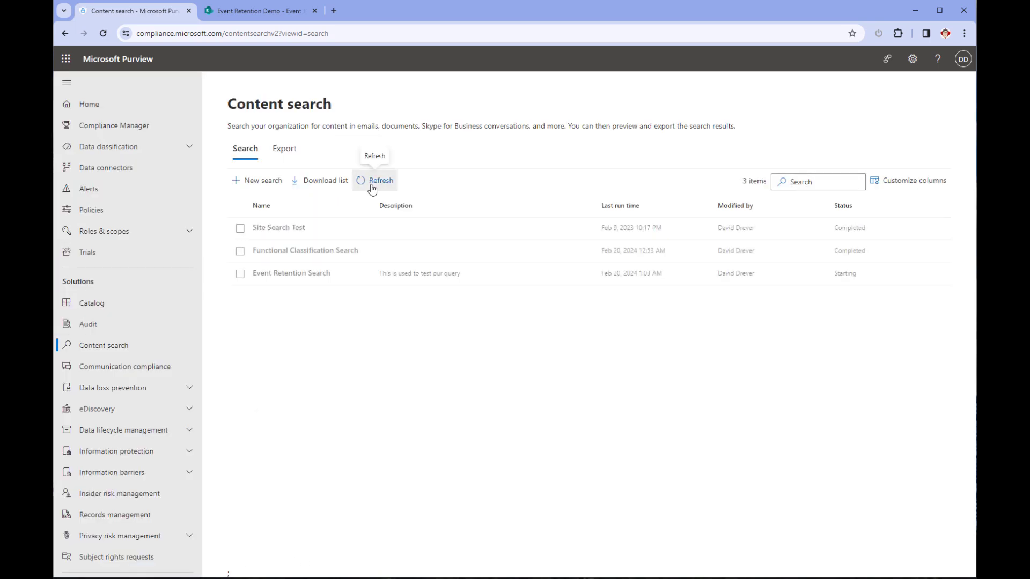
{"action": "left_click", "coordinate": [382, 184]}
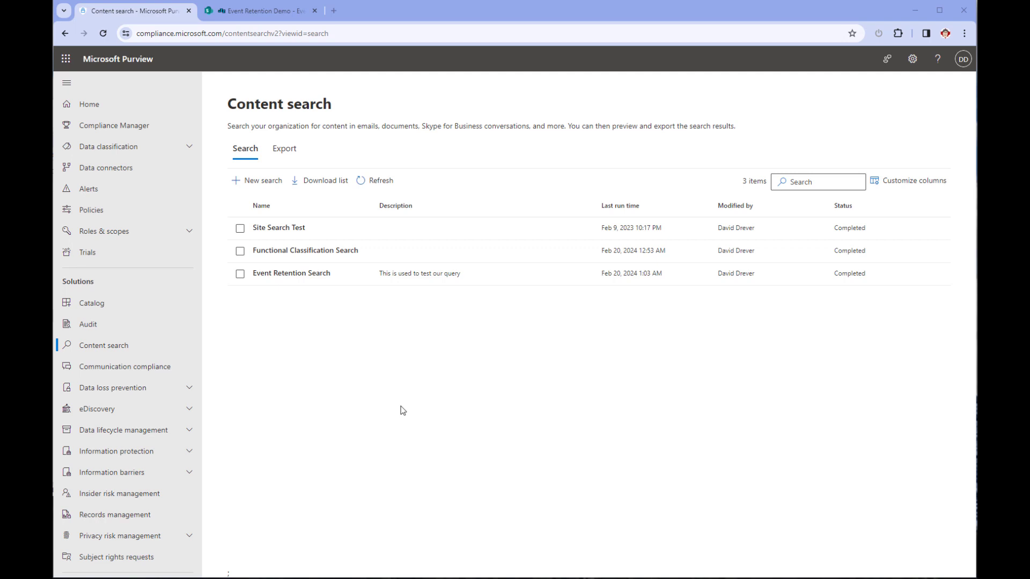
{"action": "left_click", "coordinate": [281, 274]}
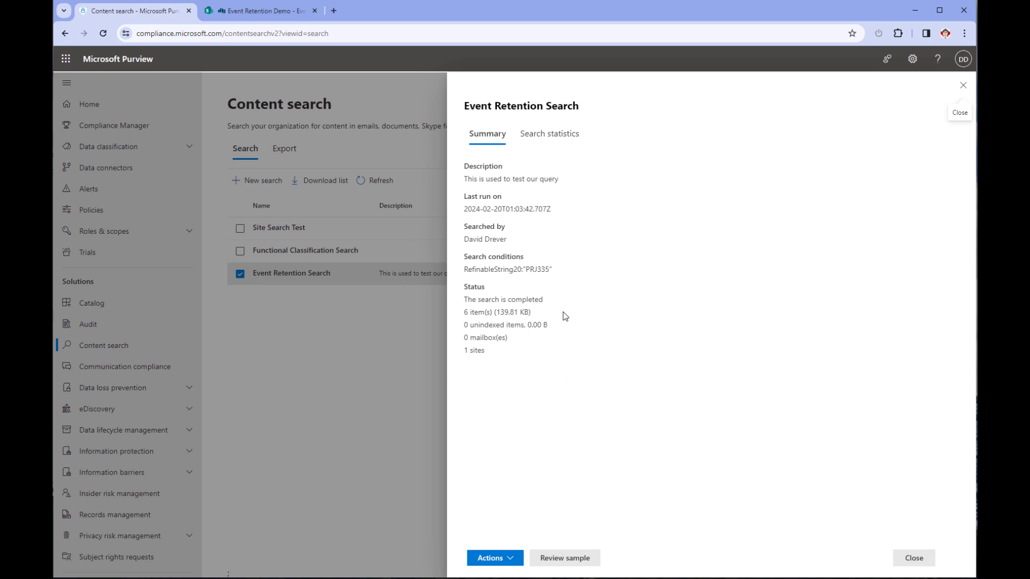
{"action": "left_click_drag", "start_coordinate": [539, 312], "coordinate": [463, 313]}
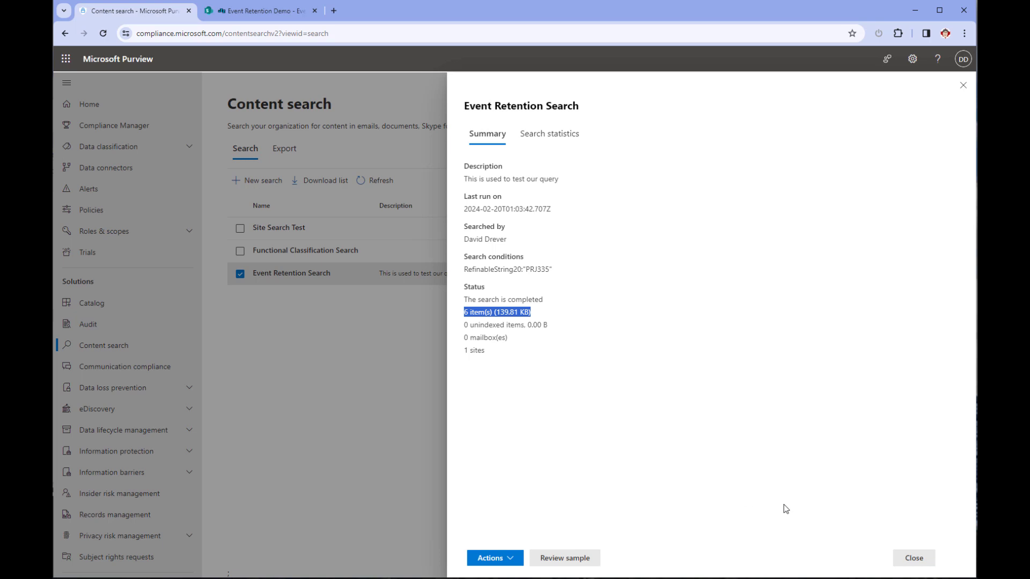
{"action": "left_click", "coordinate": [913, 559]}
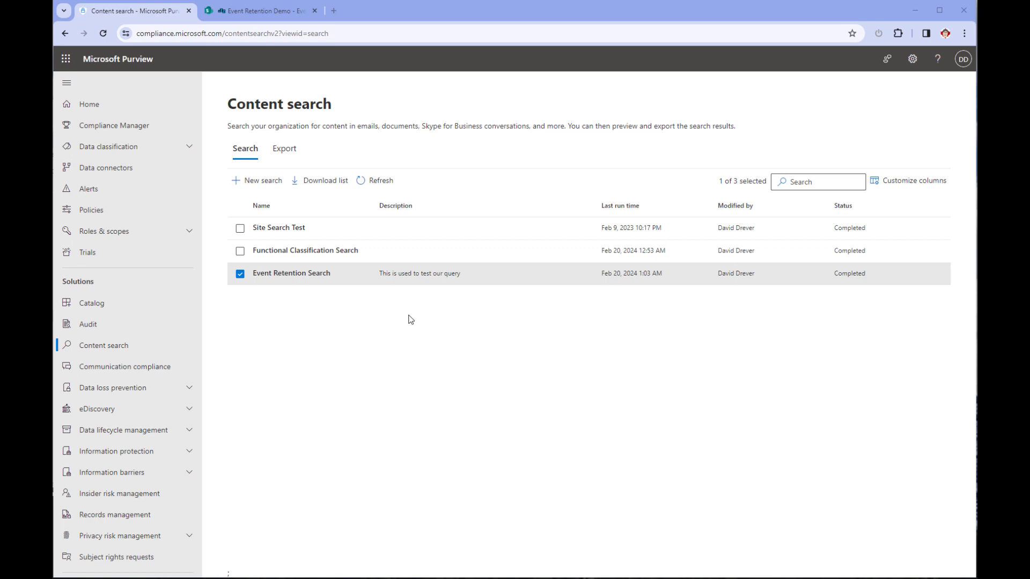
Create a new records management event named 'Event Retention Demo' and continue to event settings.
{"action": "left_click", "coordinate": [122, 516]}
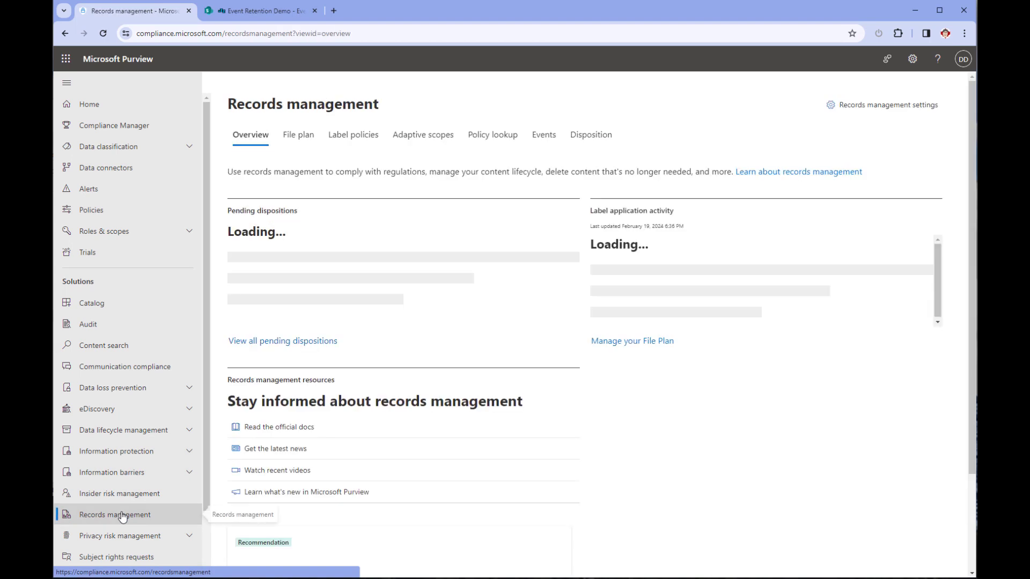
{"action": "left_click", "coordinate": [543, 136]}
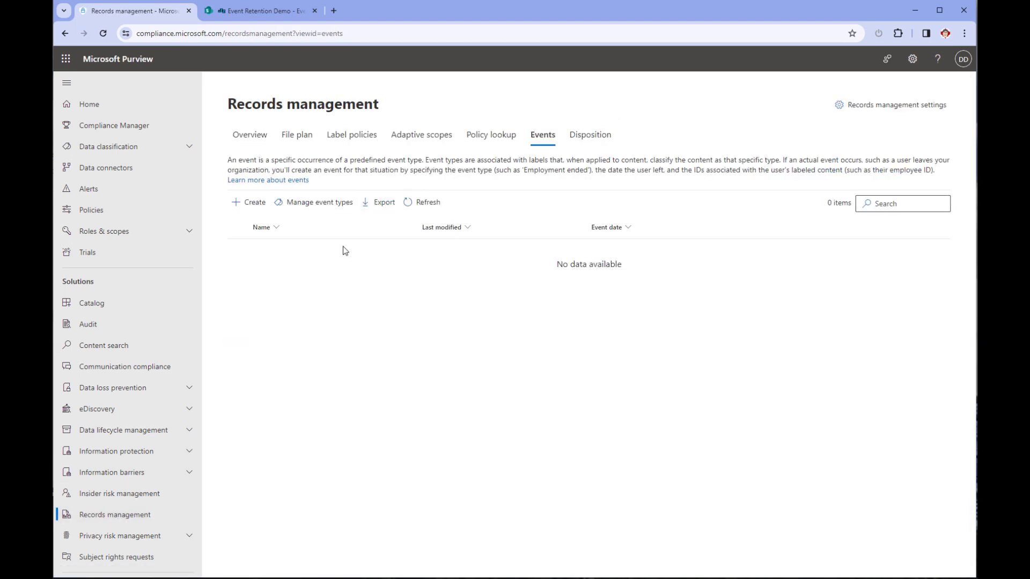
{"action": "left_click", "coordinate": [244, 204]}
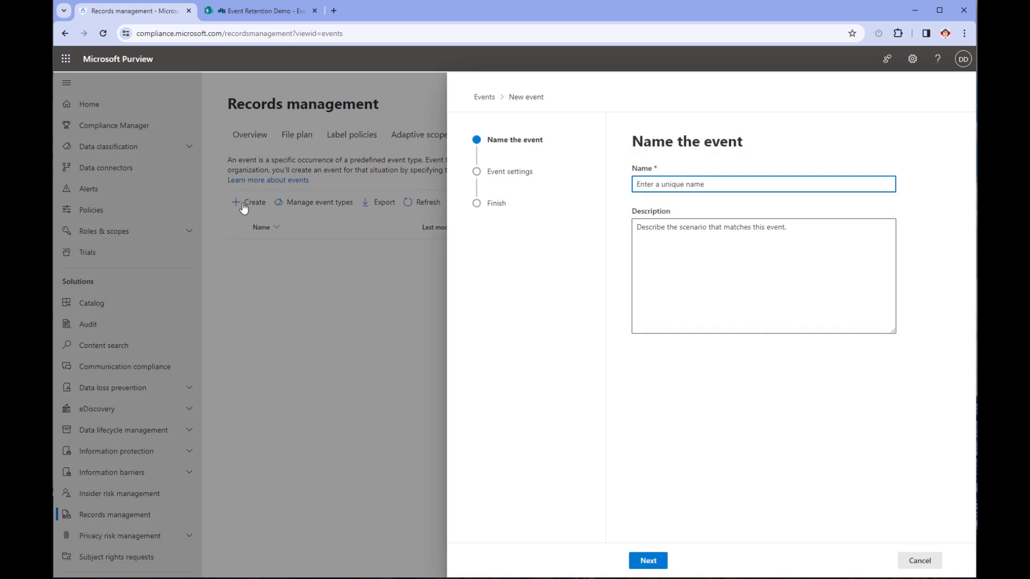
{"action": "type", "text": "Event Retention Demo"}
{"action": "left_click", "coordinate": [648, 559]}
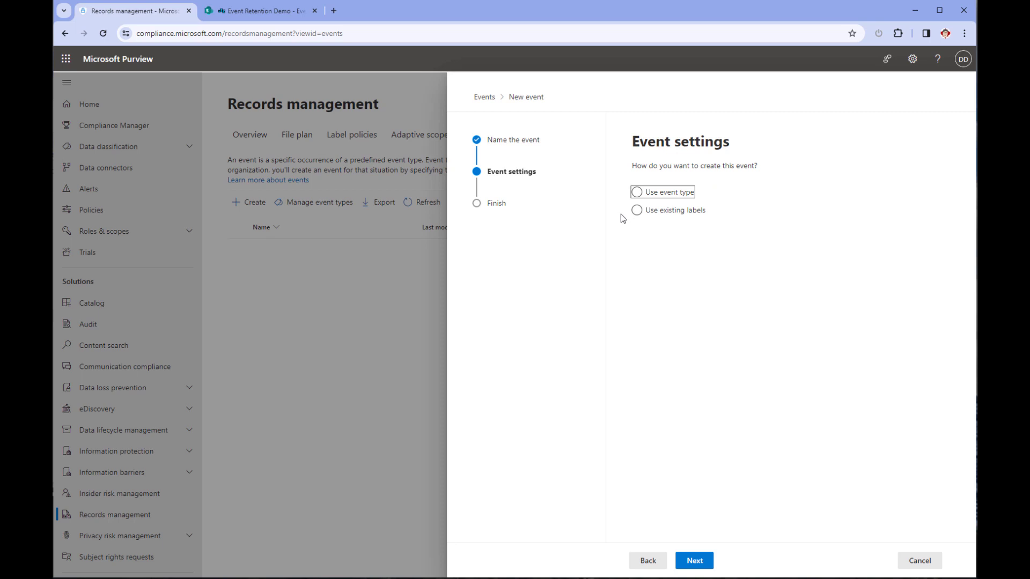
Try existing labels, picking Project Requirements, Change Requests and Designs, then cancel without adding.
{"action": "left_click", "coordinate": [636, 209]}
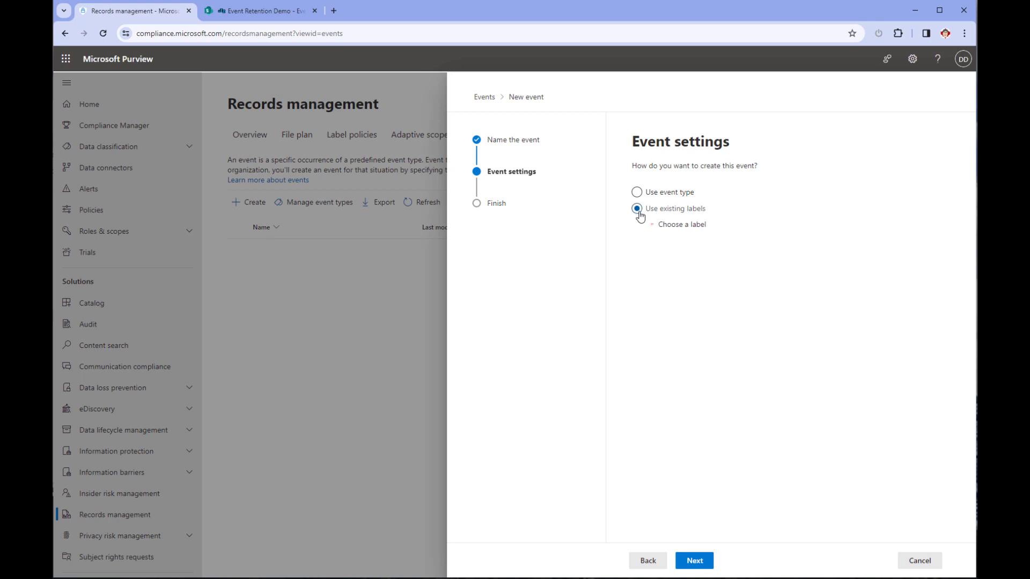
{"action": "left_click", "coordinate": [696, 227]}
{"action": "left_click", "coordinate": [693, 222]}
{"action": "left_click", "coordinate": [691, 245]}
{"action": "left_click", "coordinate": [692, 266]}
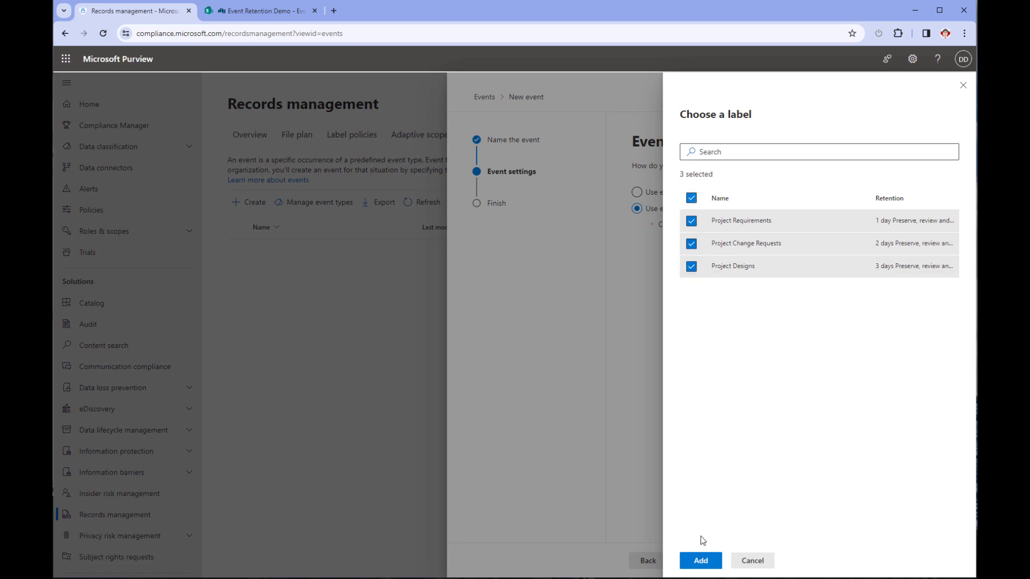
{"action": "left_click", "coordinate": [774, 566]}
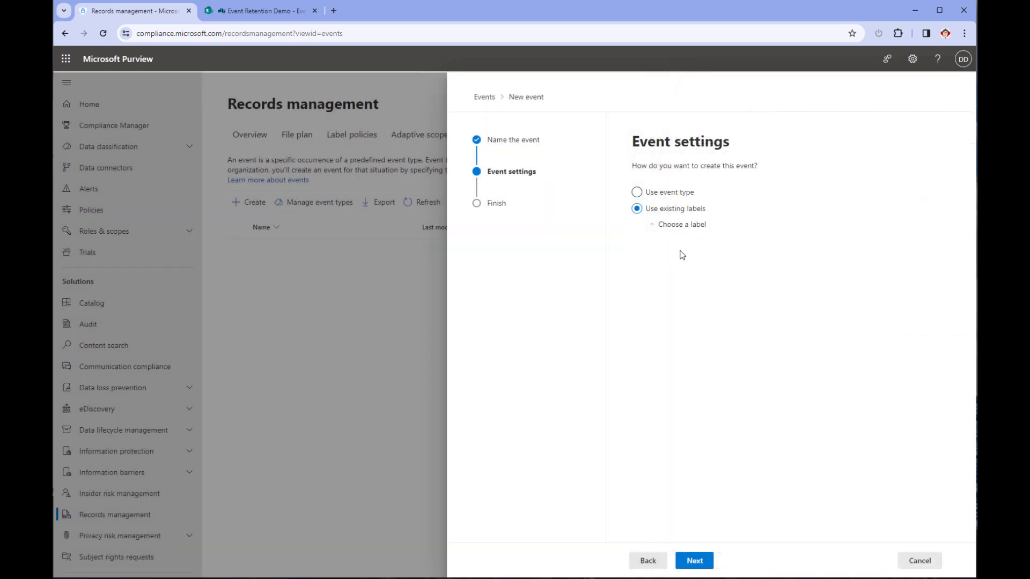
Base the event on the Project Lifecycle event type and advance to the items page.
{"action": "left_click", "coordinate": [638, 192]}
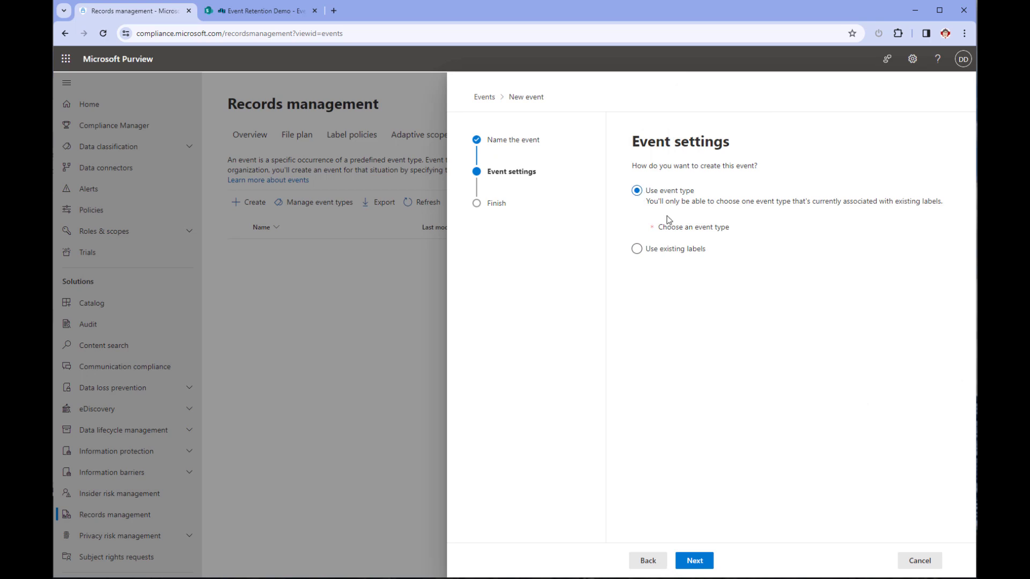
{"action": "left_click", "coordinate": [701, 236]}
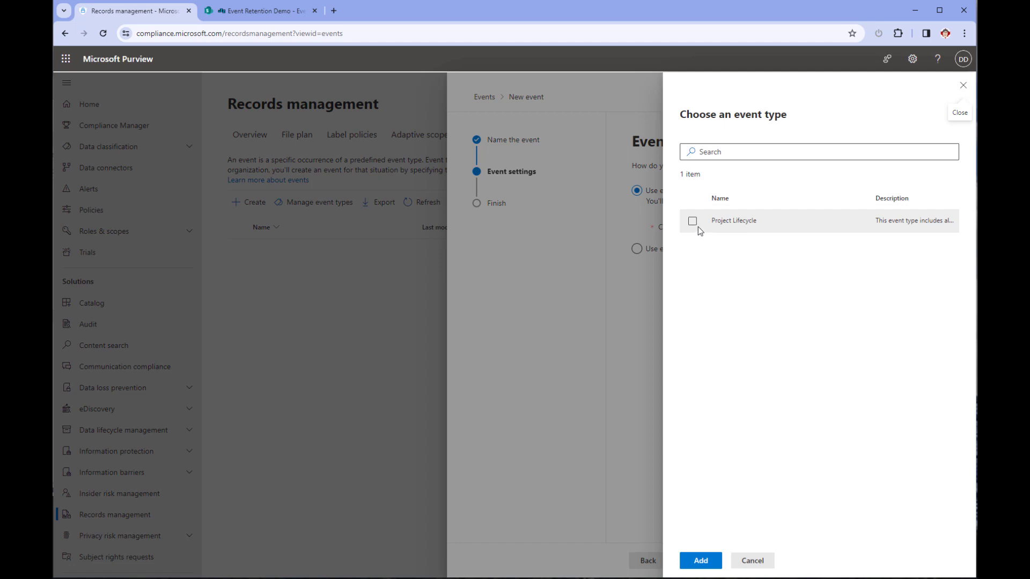
{"action": "left_click", "coordinate": [693, 223]}
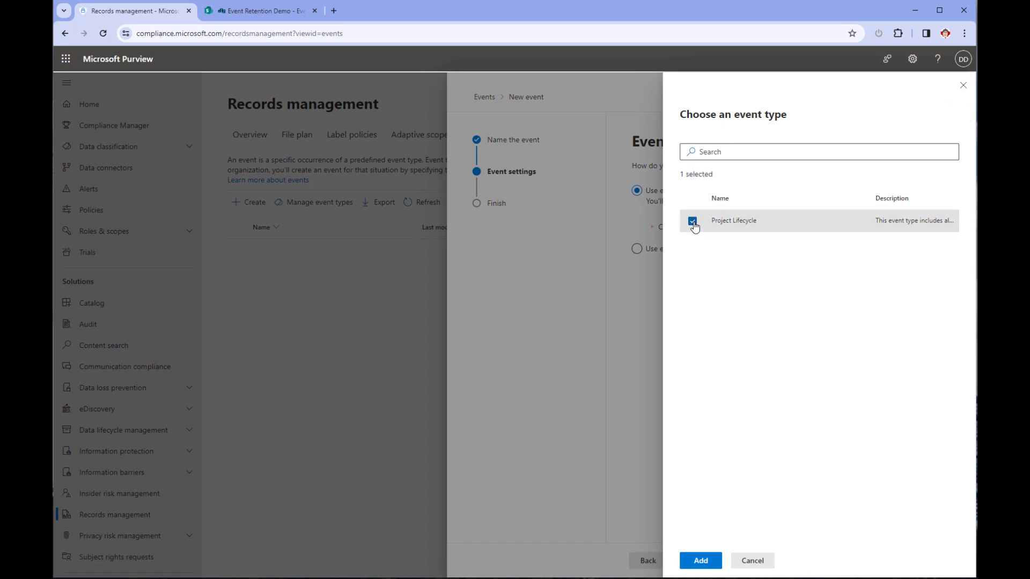
{"action": "left_click", "coordinate": [700, 560]}
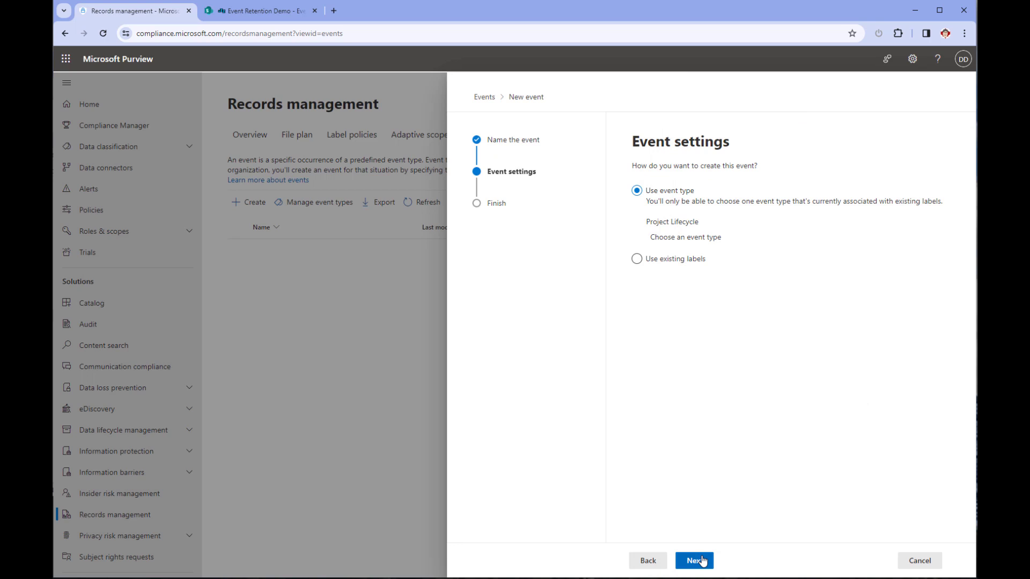
{"action": "left_click", "coordinate": [701, 559]}
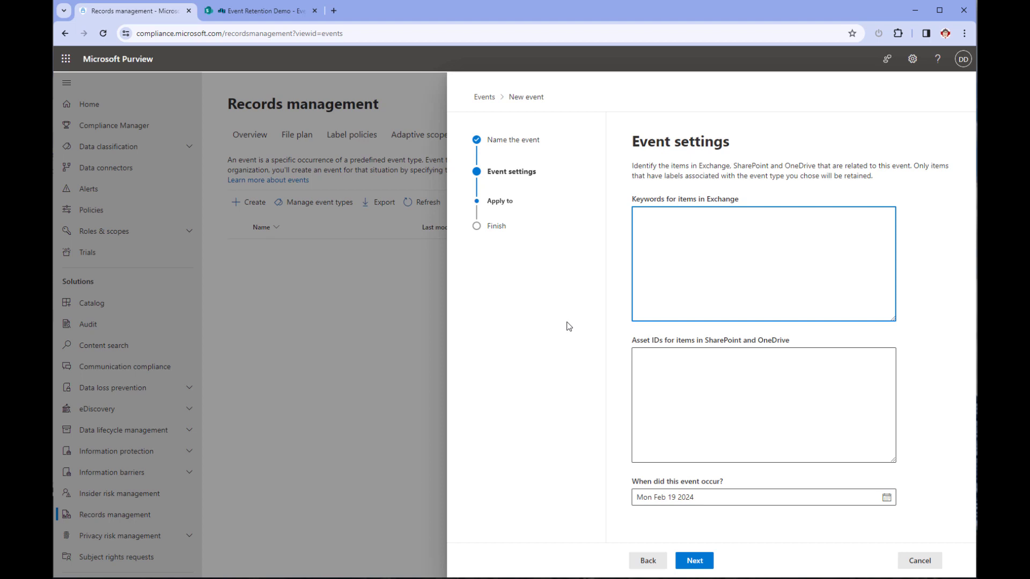
Highlight the Exchange keyword and asset ID fields, then type and delete a 'NEVER LEAVE THIS BLANK' note.
{"action": "left_click_drag", "start_coordinate": [739, 199], "coordinate": [633, 201]}
{"action": "left_click", "coordinate": [625, 239]}
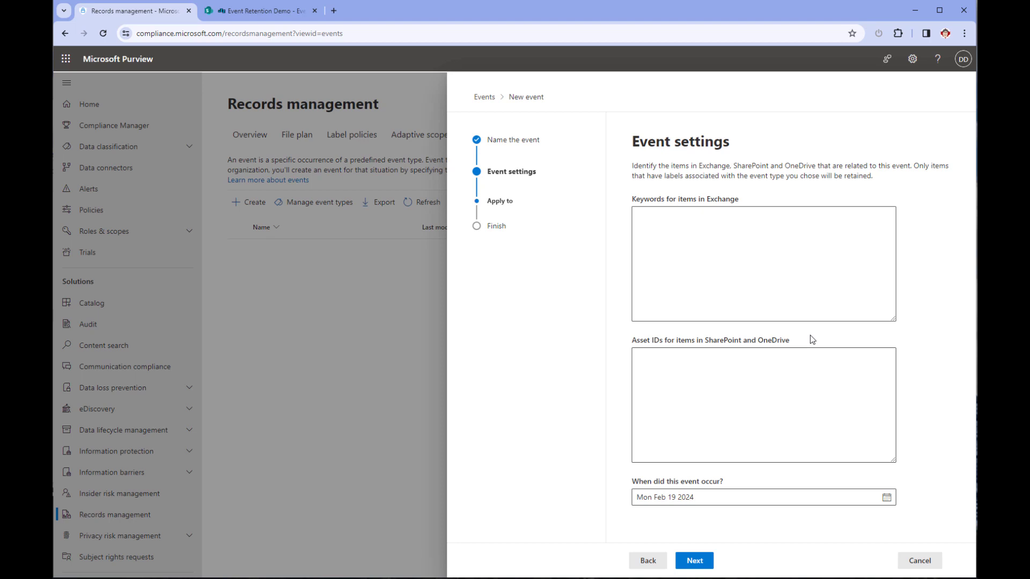
{"action": "left_click_drag", "start_coordinate": [788, 340], "coordinate": [705, 344]}
{"action": "left_click", "coordinate": [830, 333]}
{"action": "left_click", "coordinate": [832, 366]}
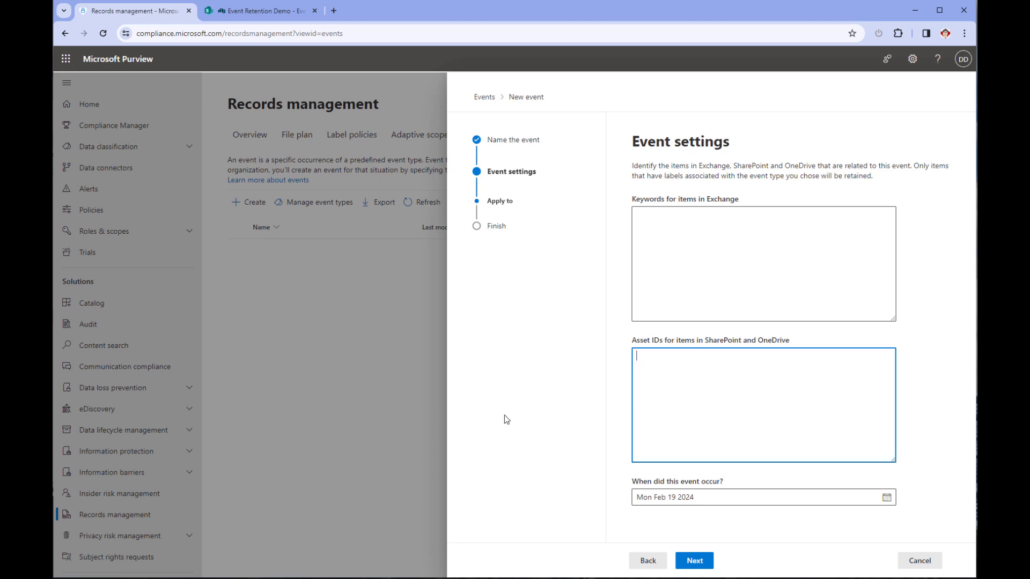
{"action": "type", "text": "NEVER LEAVE THIS BLANK"}
{"action": "key", "text": "ctrl+a"}
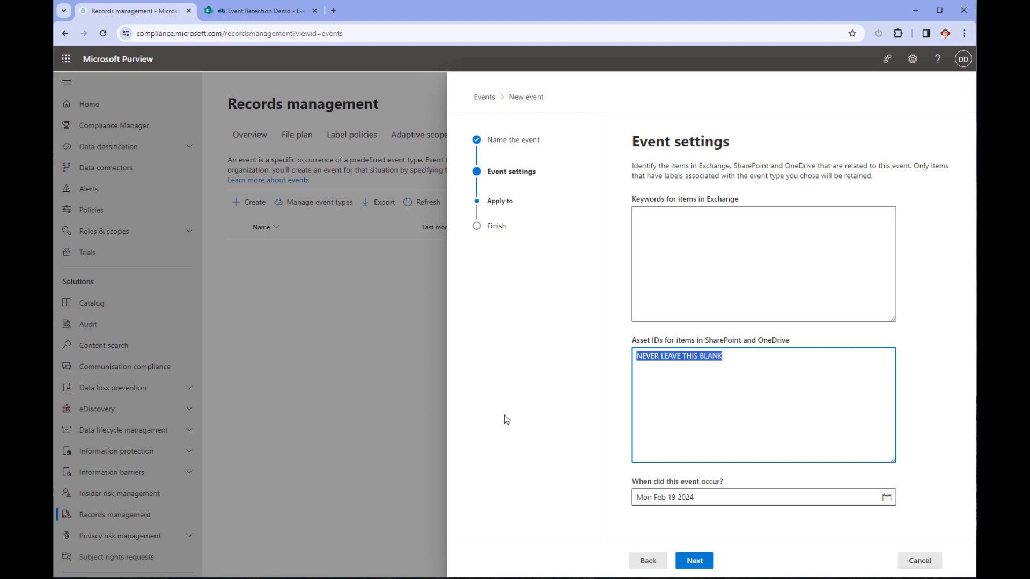
{"action": "key", "text": "BackSpace"}
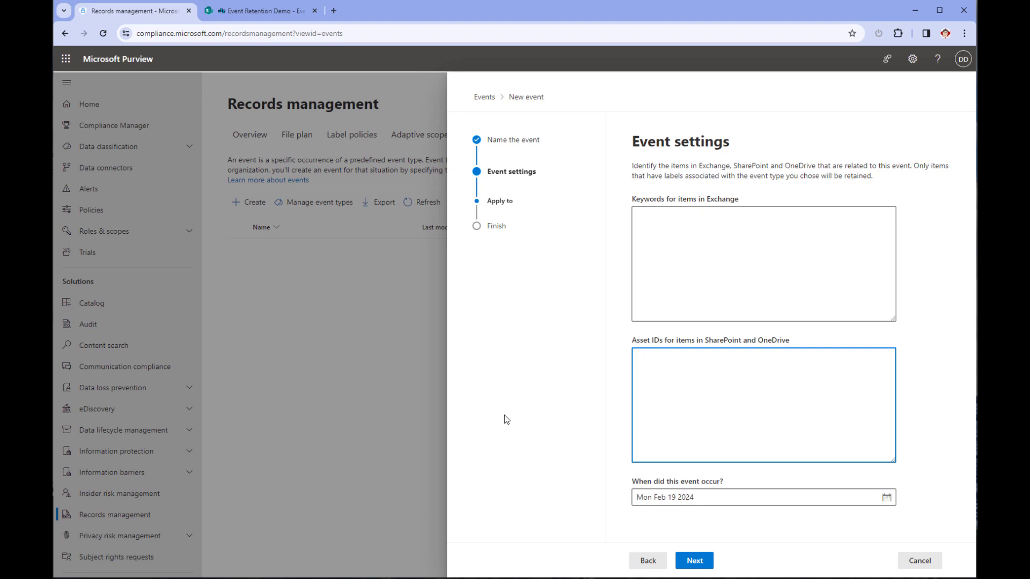
Enter keyword 'Project 335' for Exchange and asset ID 'Refinablestring020:"PRJ335"' for SharePoint.
{"action": "left_click", "coordinate": [668, 305]}
{"action": "type", "text": "Projec"}
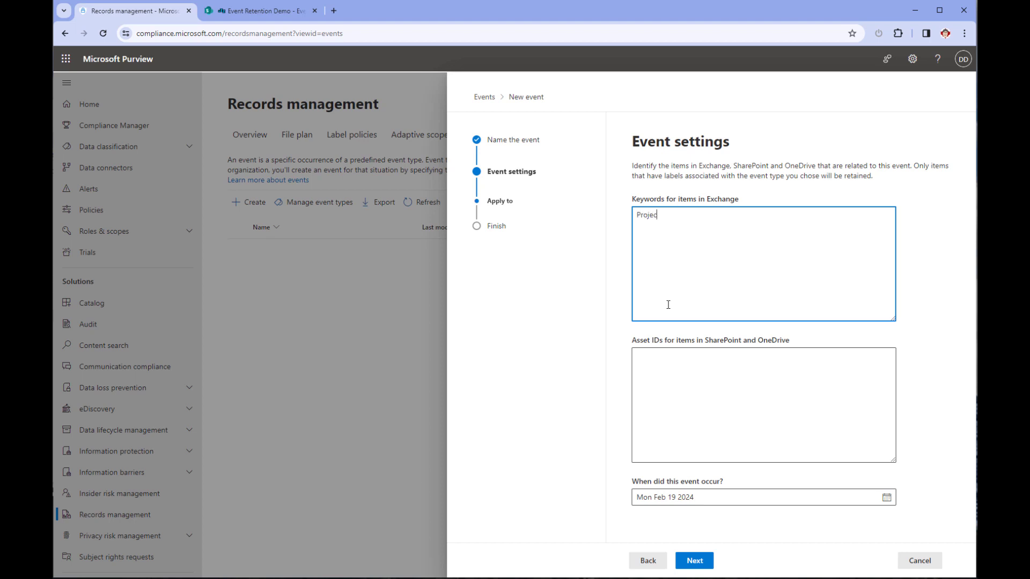
{"action": "type", "text": "t 335"}
{"action": "left_click", "coordinate": [677, 371]}
{"action": "type", "text": "Refinab"}
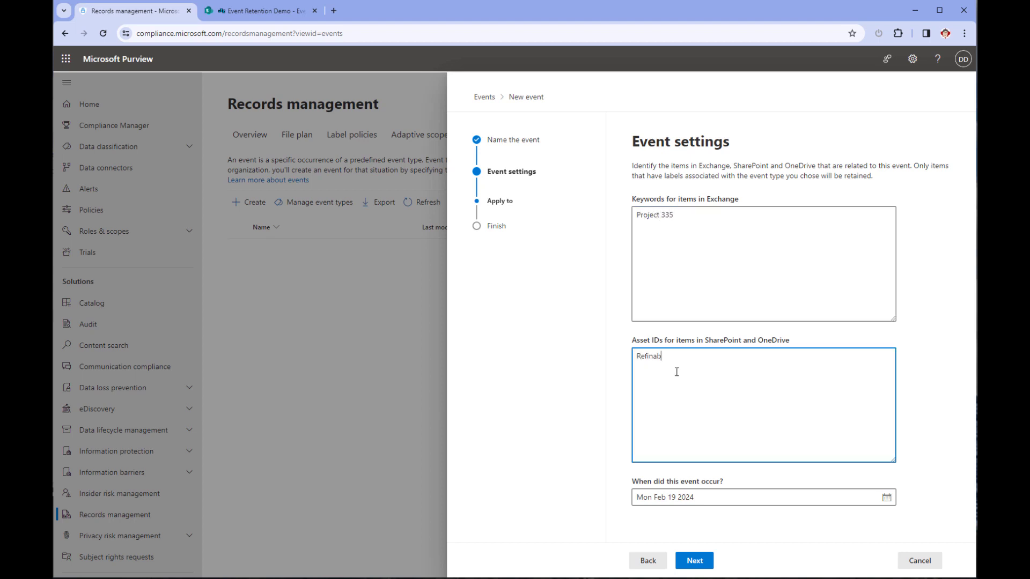
{"action": "type", "text": "lestring020:\"PRJ335\""}
Submit the Event Retention Demo event and open its details from the Events list.
{"action": "left_click", "coordinate": [704, 563]}
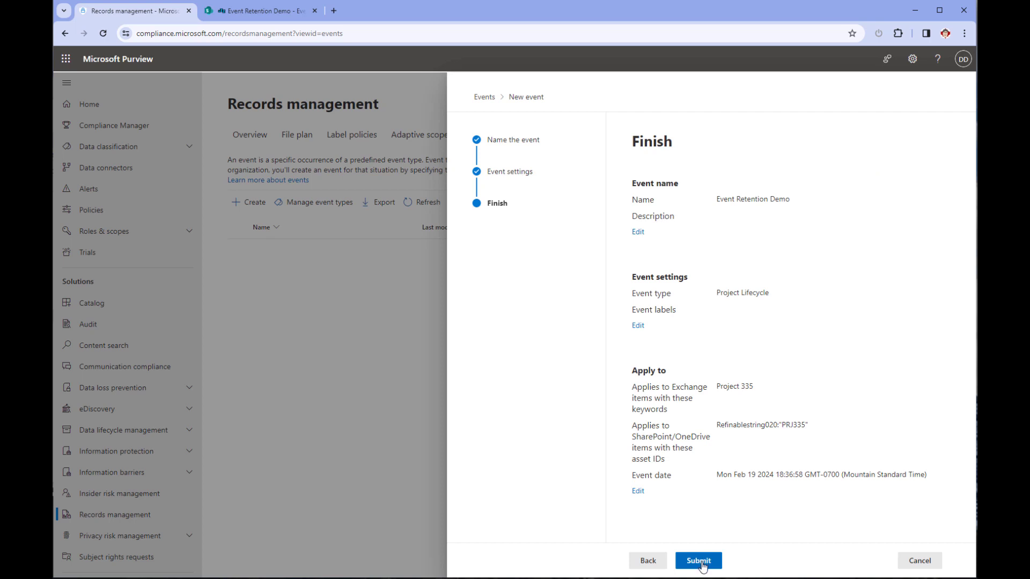
{"action": "left_click", "coordinate": [699, 561]}
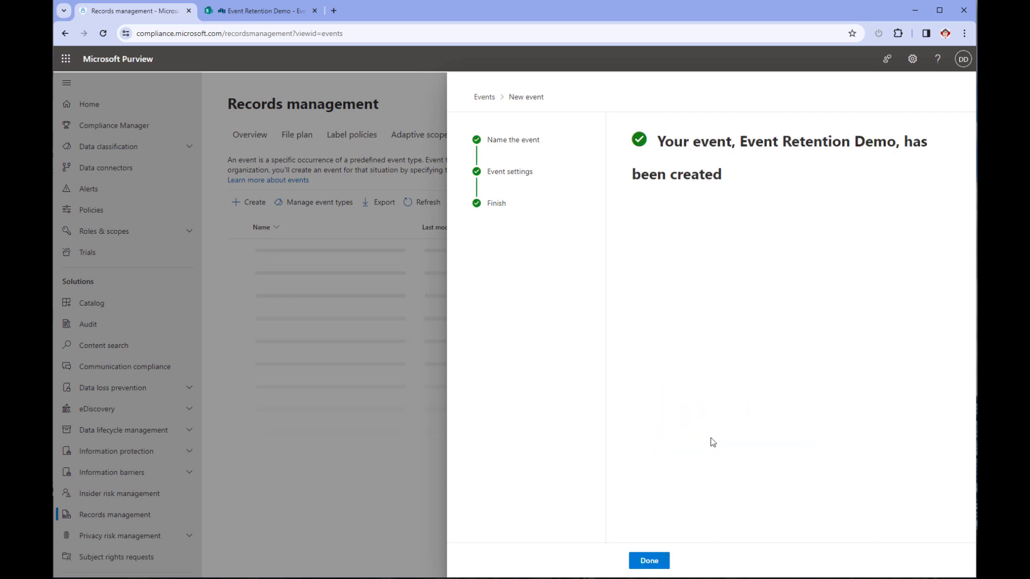
{"action": "left_click", "coordinate": [654, 563]}
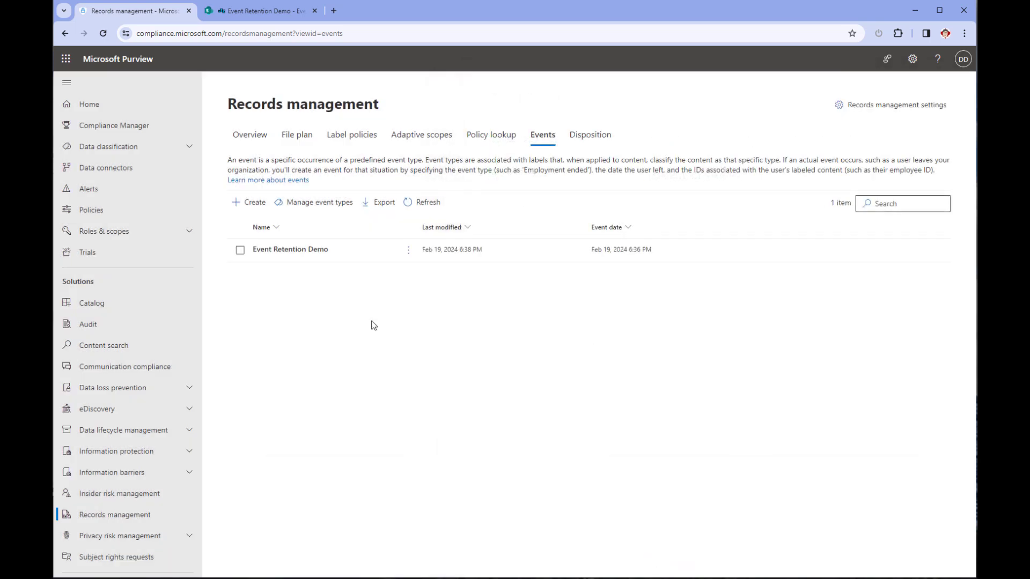
{"action": "left_click", "coordinate": [298, 250]}
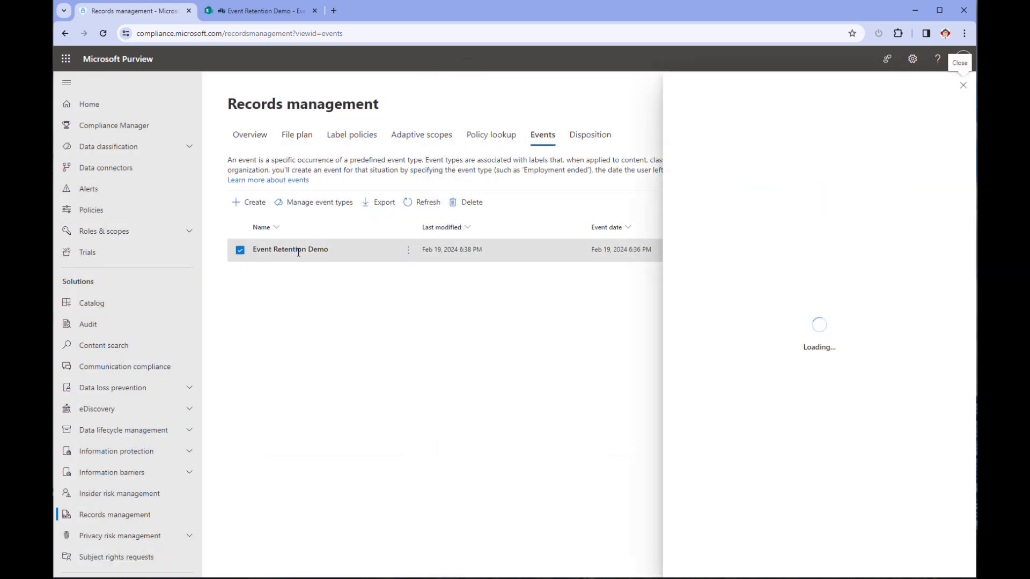